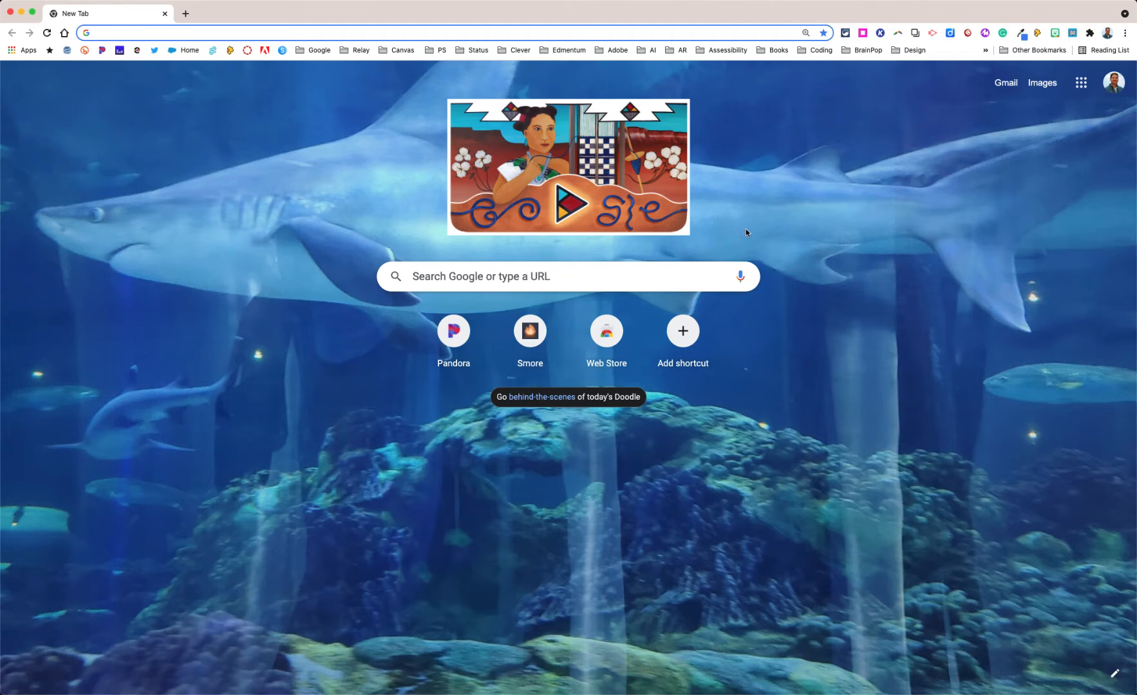
# - Create a blank Google Docs document and set its zoom to 125%
pyautogui.click(1081, 84)
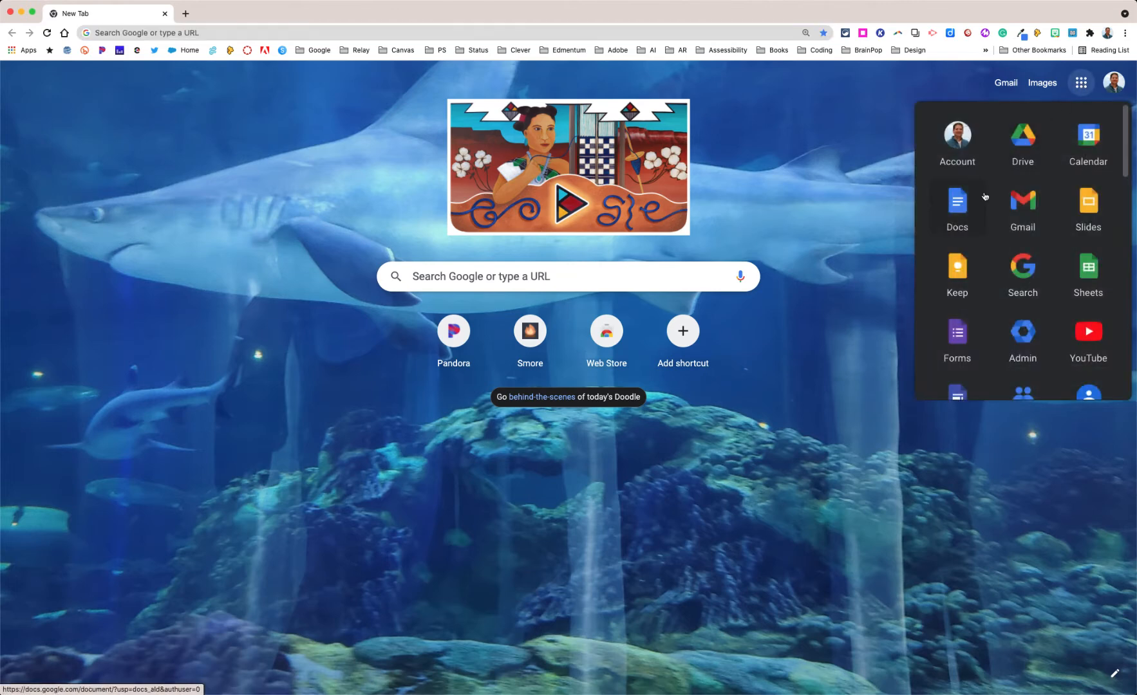
pyautogui.click(956, 208)
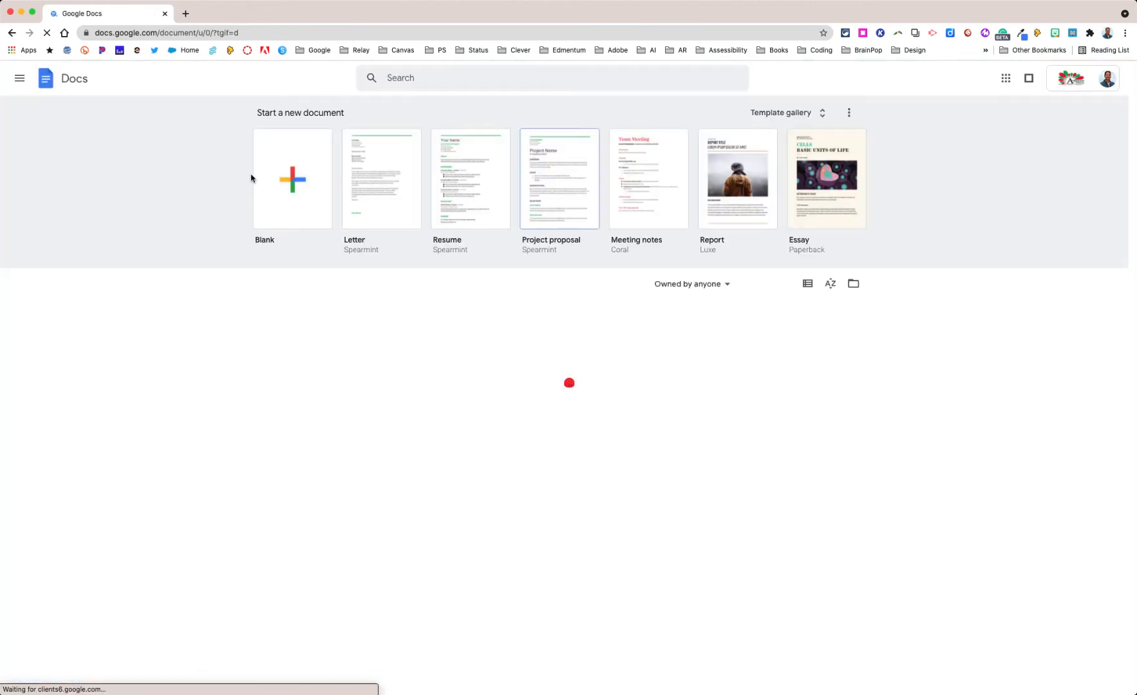
pyautogui.click(291, 183)
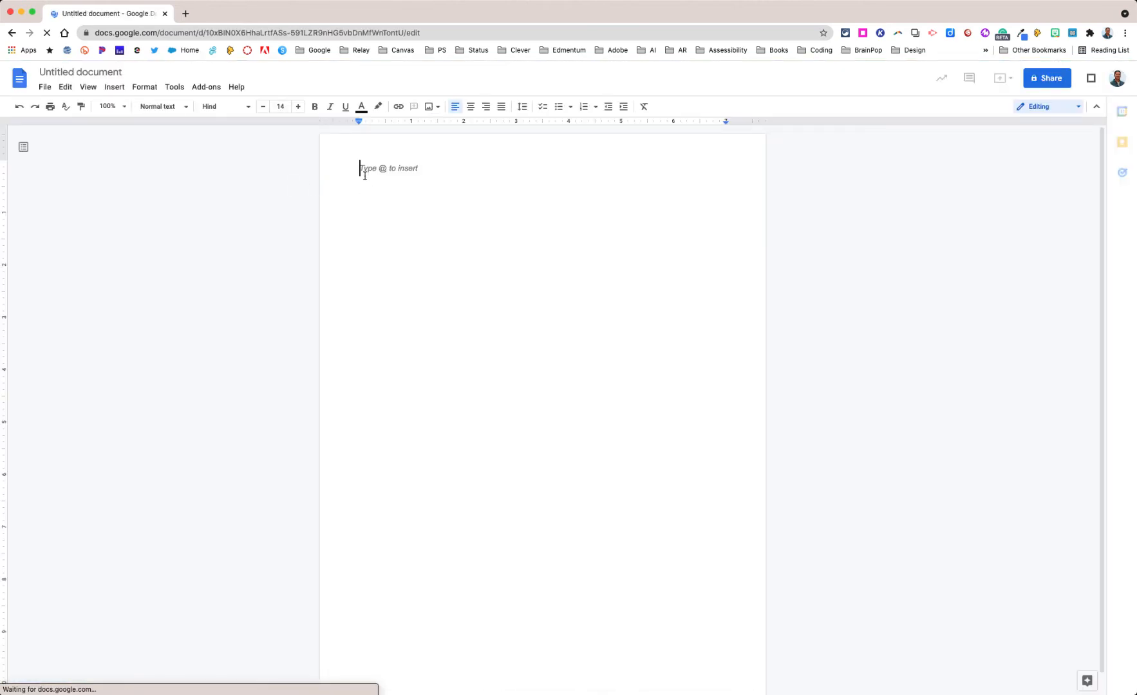
pyautogui.click(125, 108)
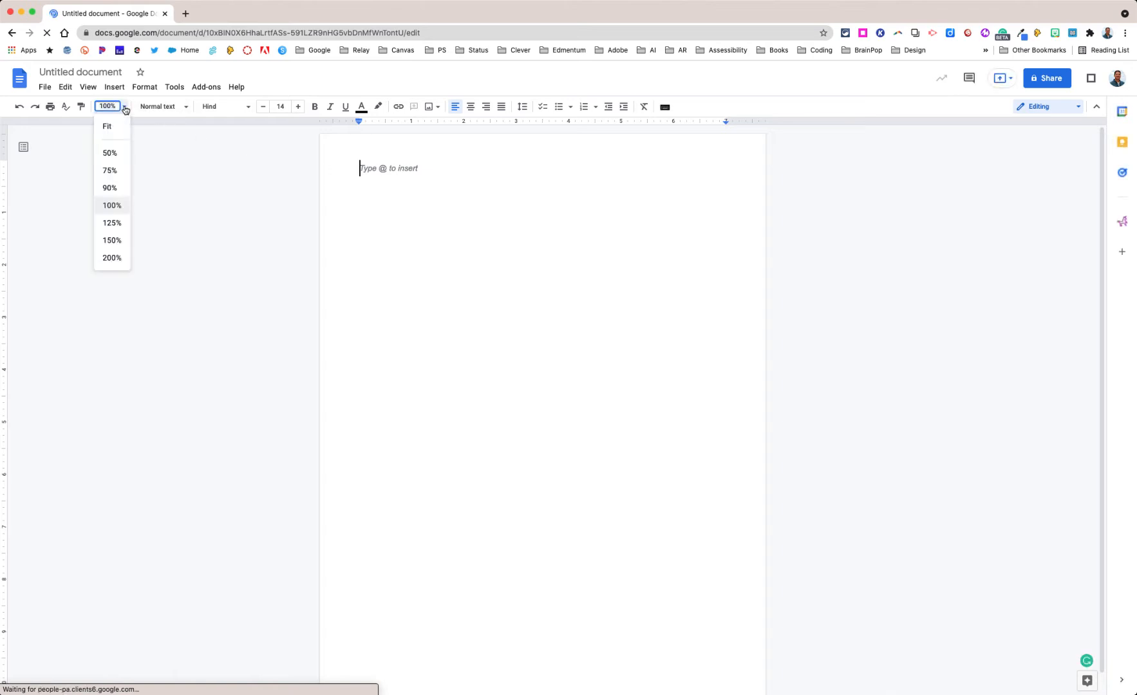
pyautogui.click(108, 223)
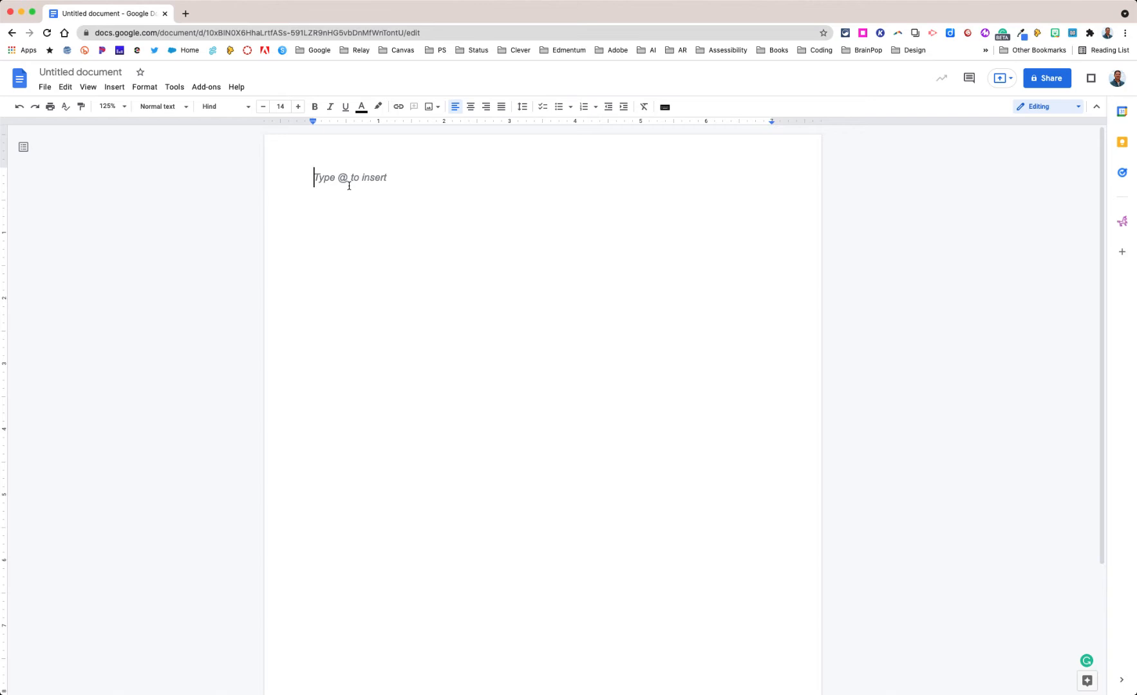
# - Write "Make sure to contact" followed by a person mention of the contact, dismiss the sharing suggestion, and start a new line
pyautogui.write('Make sure too')
pyautogui.press('BackSpace')
pyautogui.press('BackSpace')
pyautogui.write('o contact')
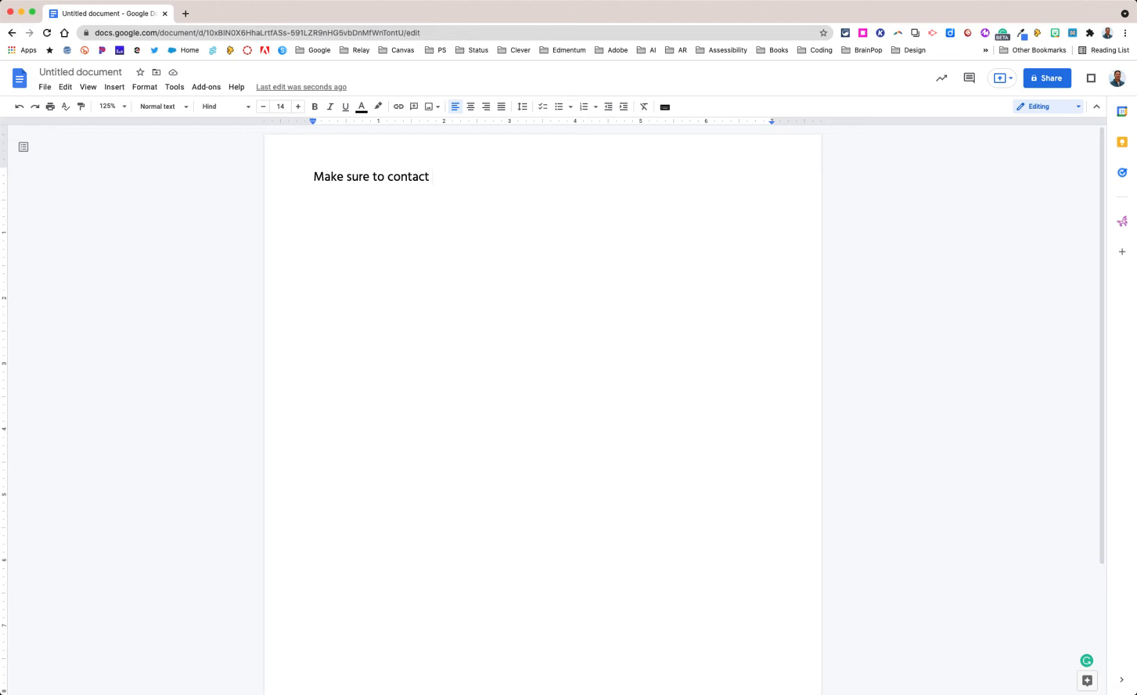
pyautogui.write('@')
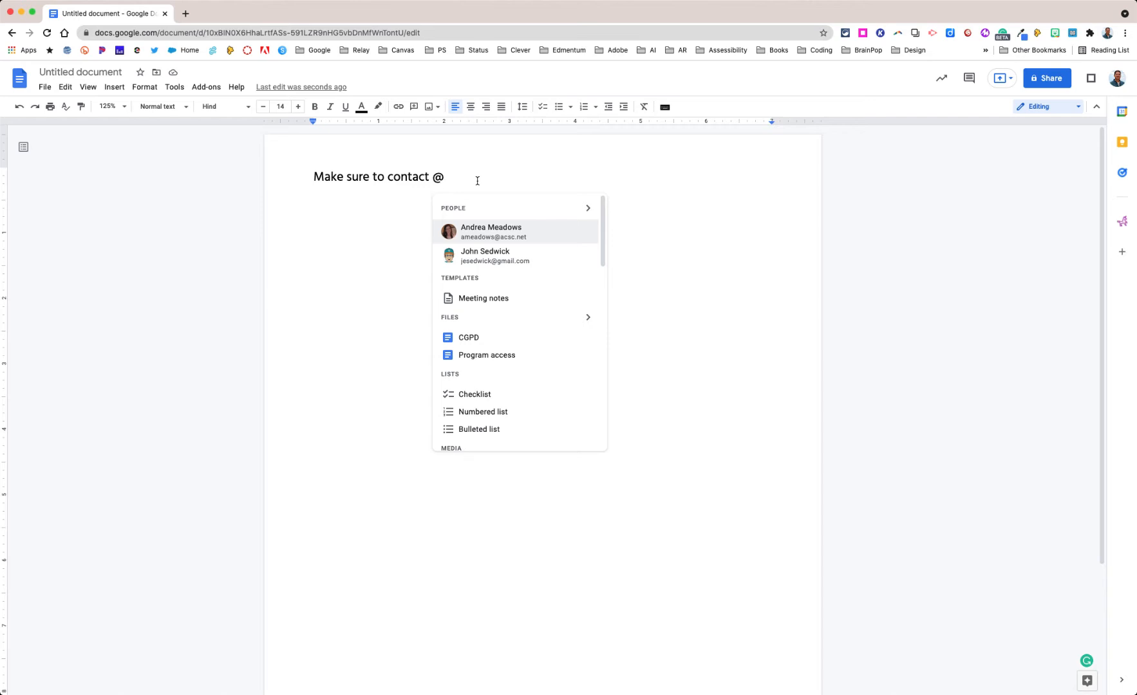
pyautogui.write('jes')
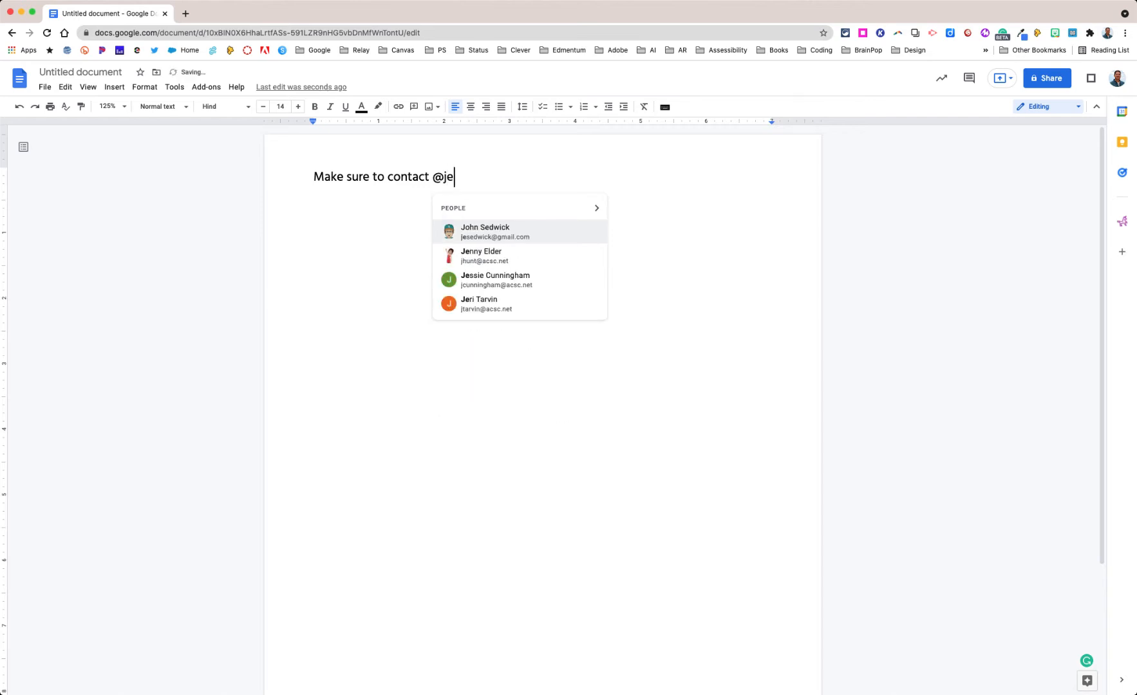
pyautogui.click(487, 226)
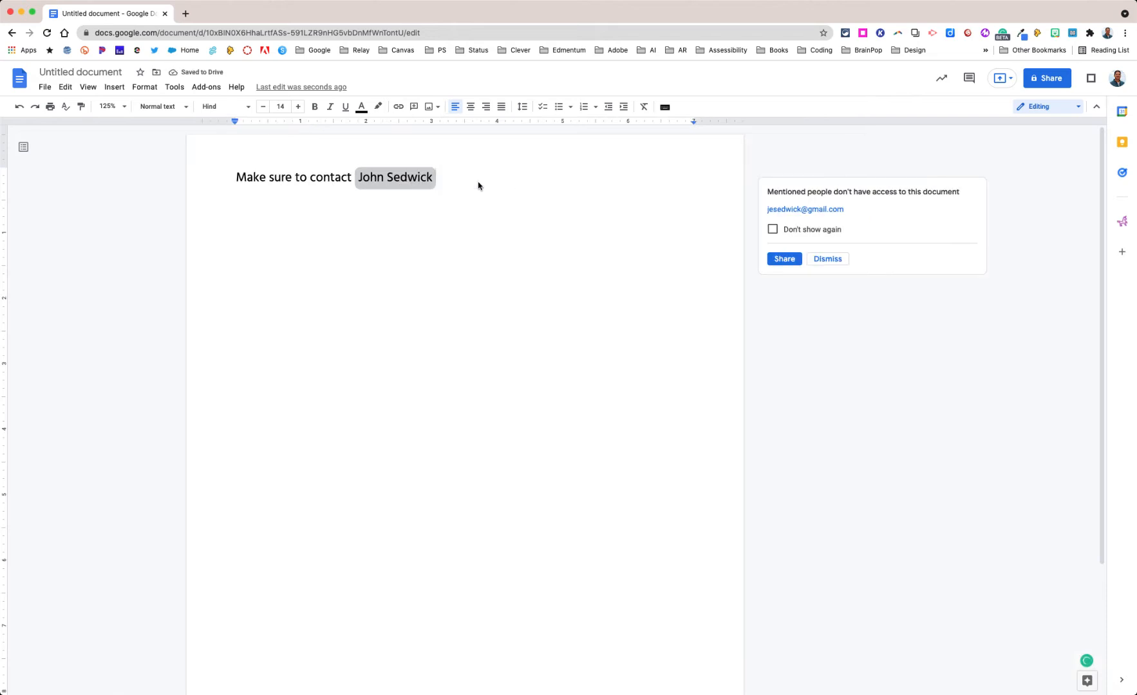
pyautogui.moveTo(369, 185)
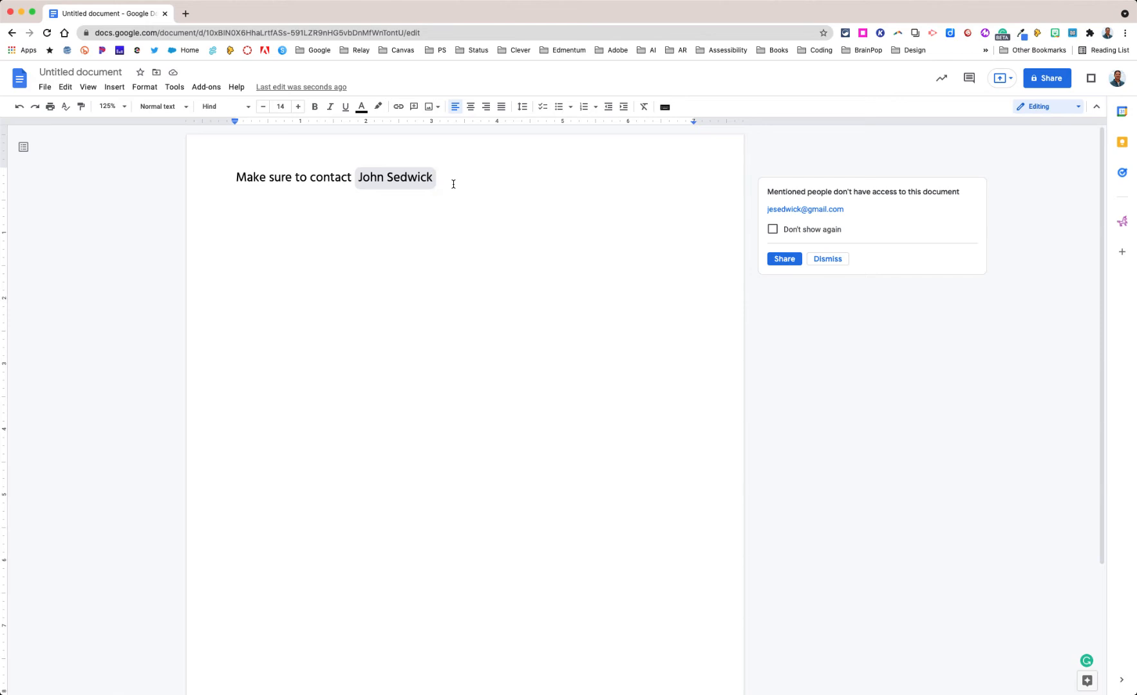
pyautogui.click(824, 259)
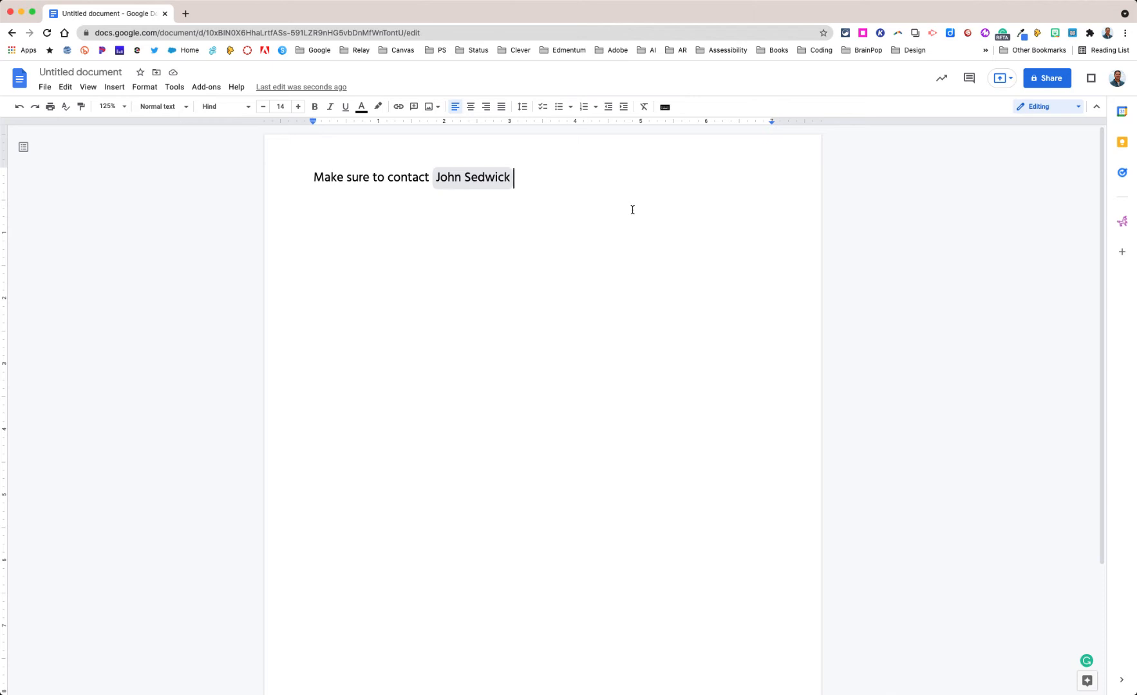
pyautogui.press('Return')
# - Insert a Meeting notes template for the Nov 8, 2021 Nearpod / Flocabulary Check In calendar event below the contact line
pyautogui.write('@')
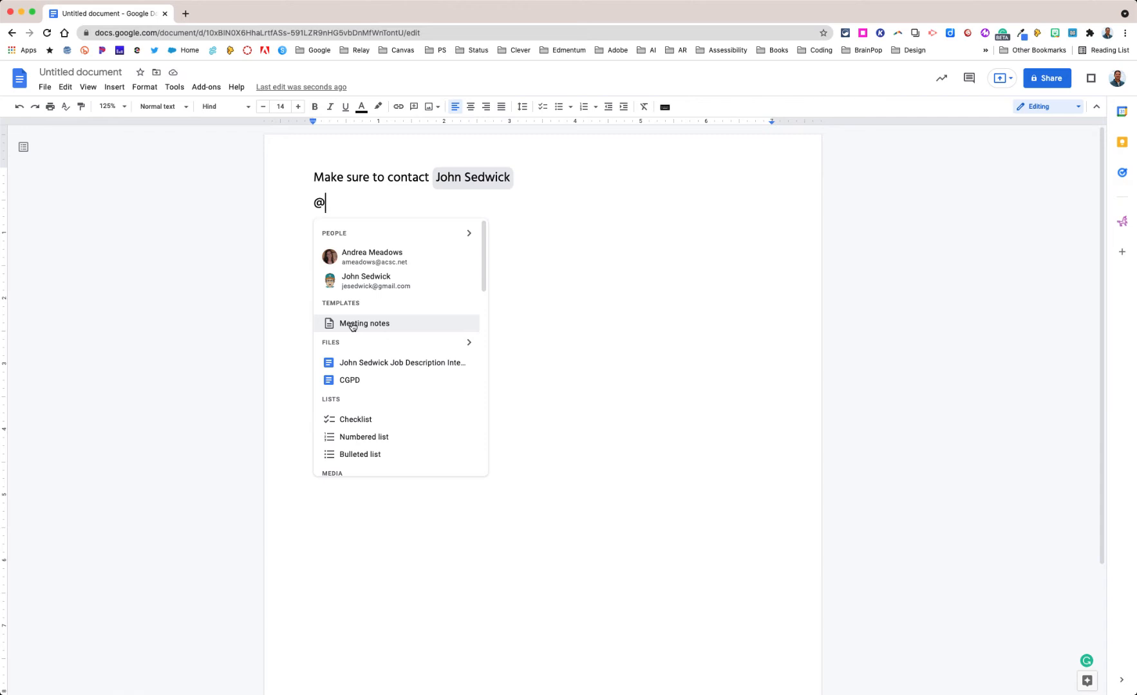
pyautogui.click(352, 325)
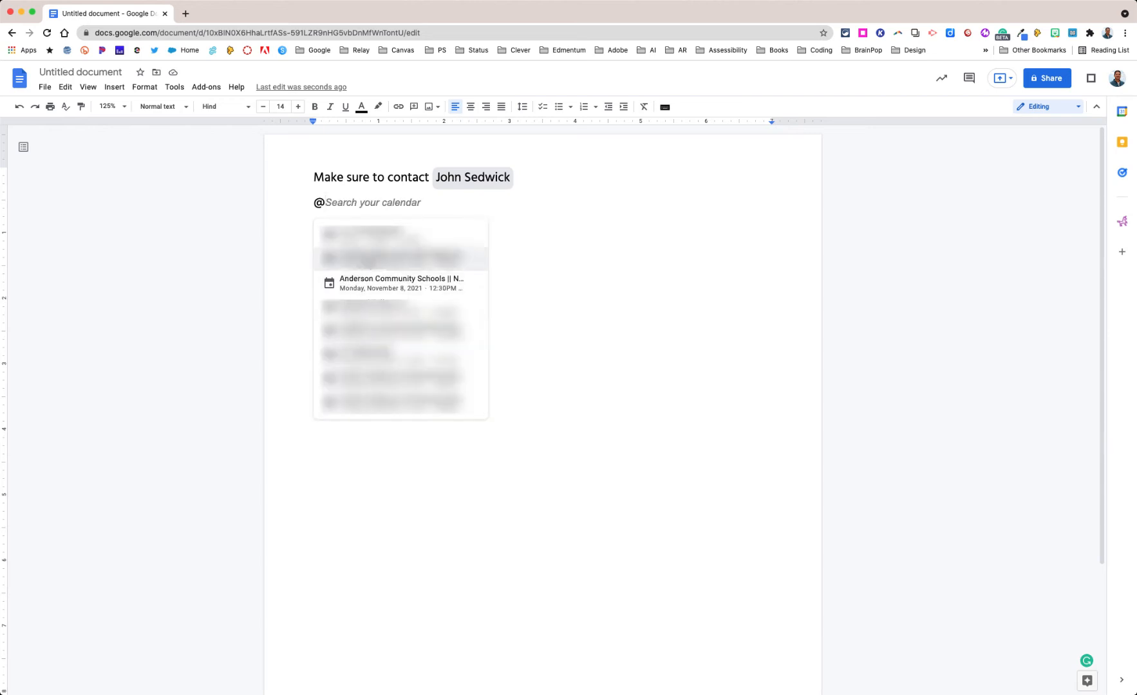
pyautogui.click(370, 282)
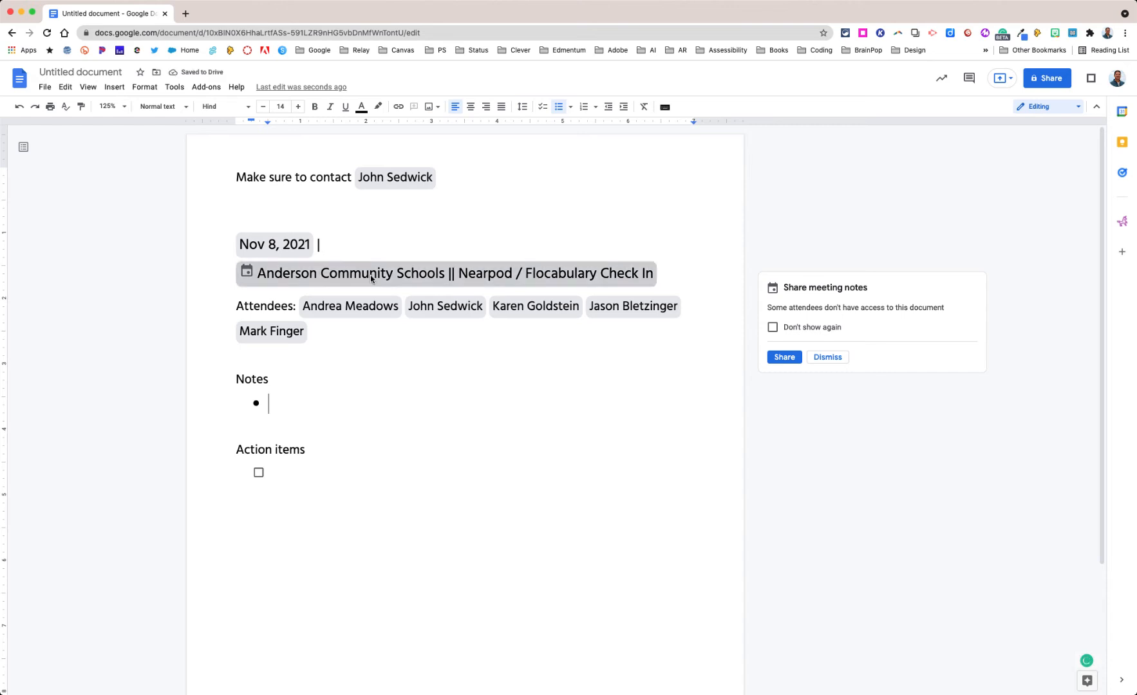
pyautogui.moveTo(293, 246)
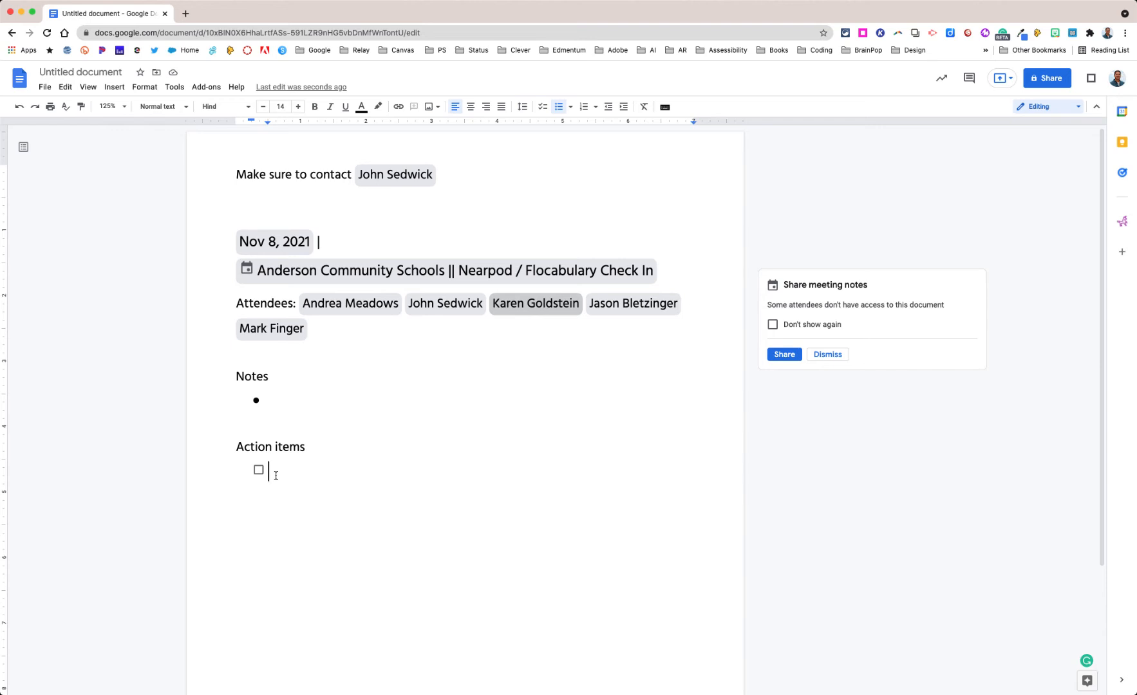
# - Delete the whole meeting notes block, from its date heading to the action-item checkbox
pyautogui.moveTo(276, 475); pyautogui.dragTo(224, 226)
pyautogui.press('BackSpace')
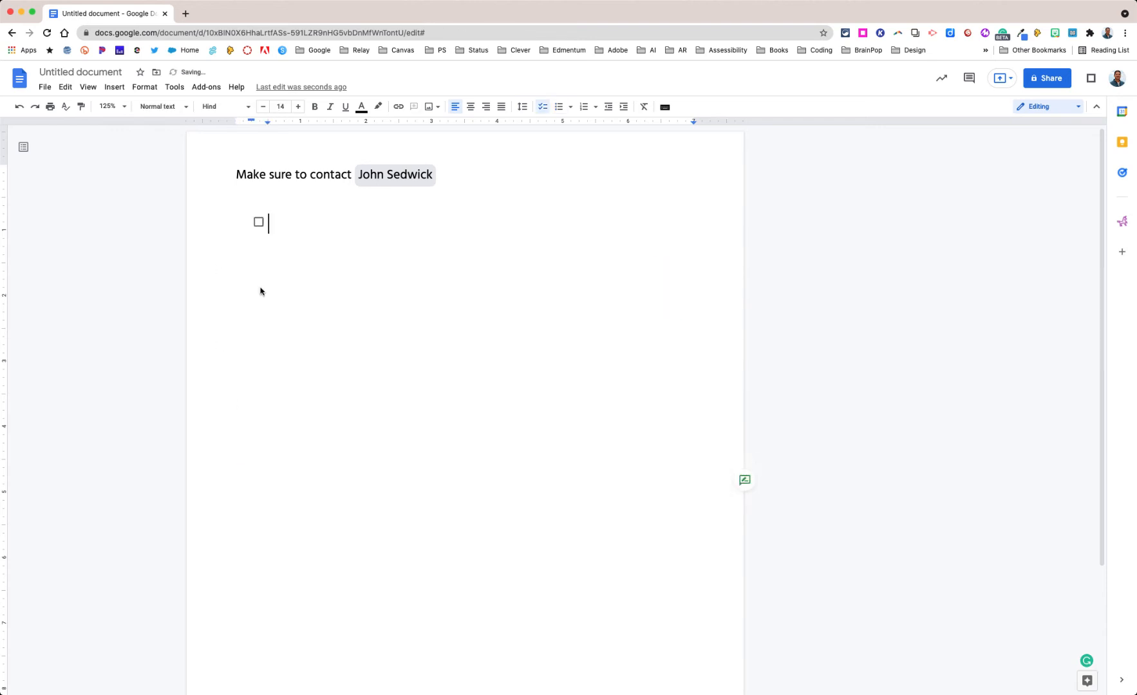
pyautogui.press('BackSpace')
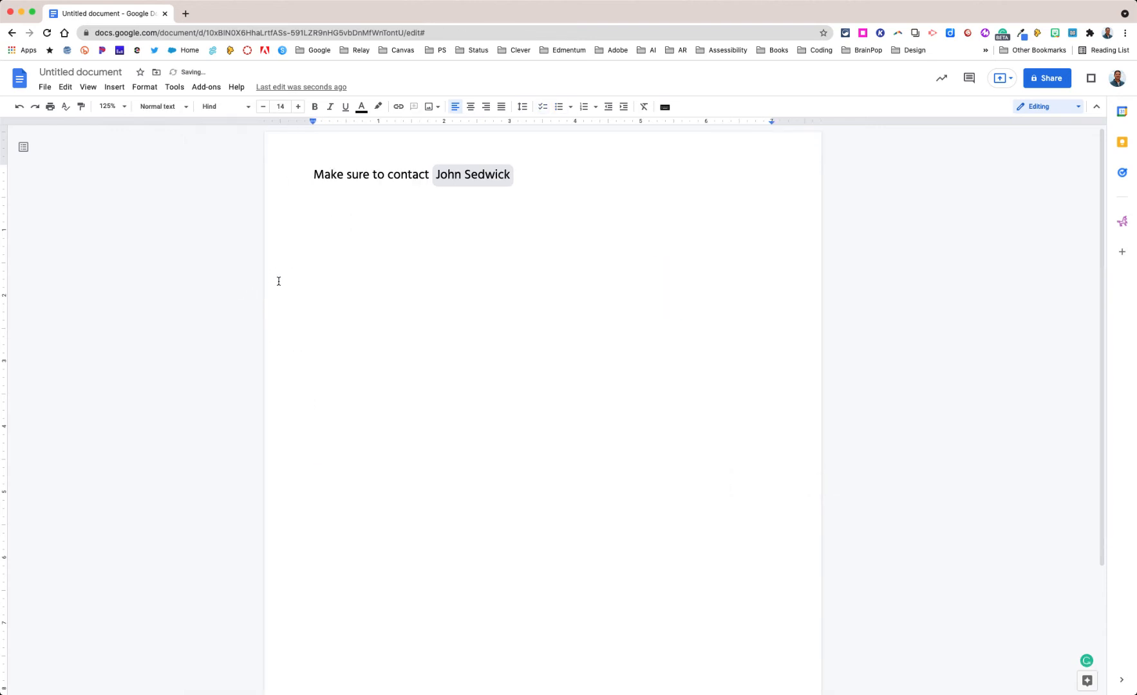
# - Write "Here is the document for that" with a file chip for "Copy of Nicholas · SlidesCarnival", and add two line breaks
pyautogui.write('@')
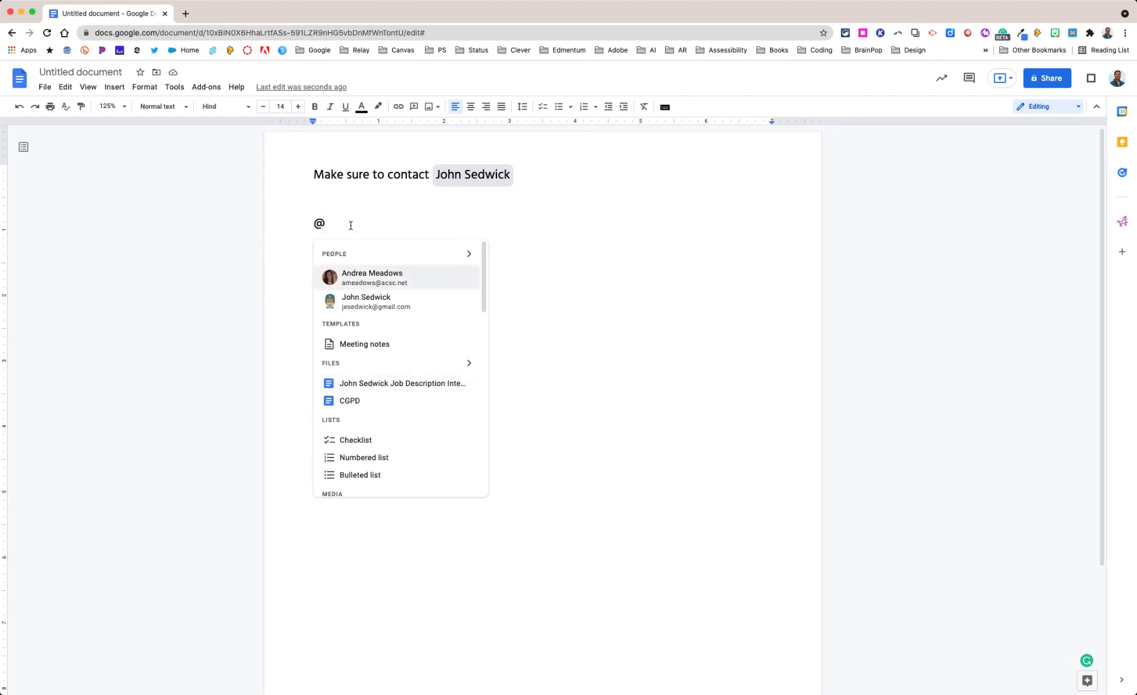
pyautogui.press('BackSpace')
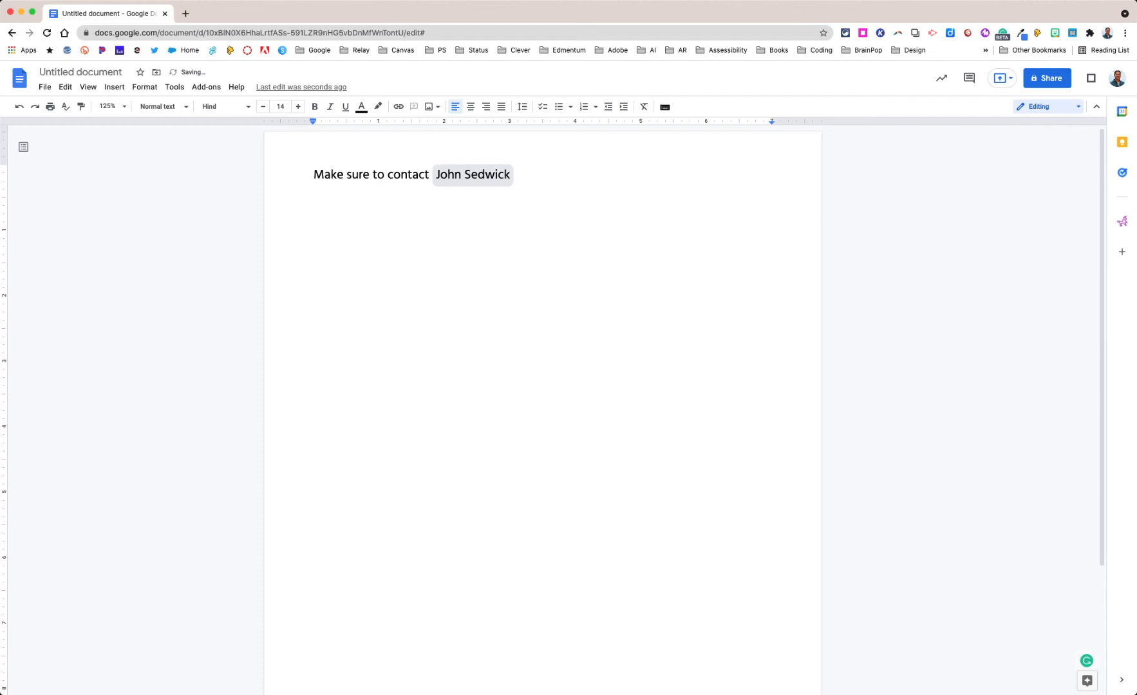
pyautogui.write('Here is the document for that @')
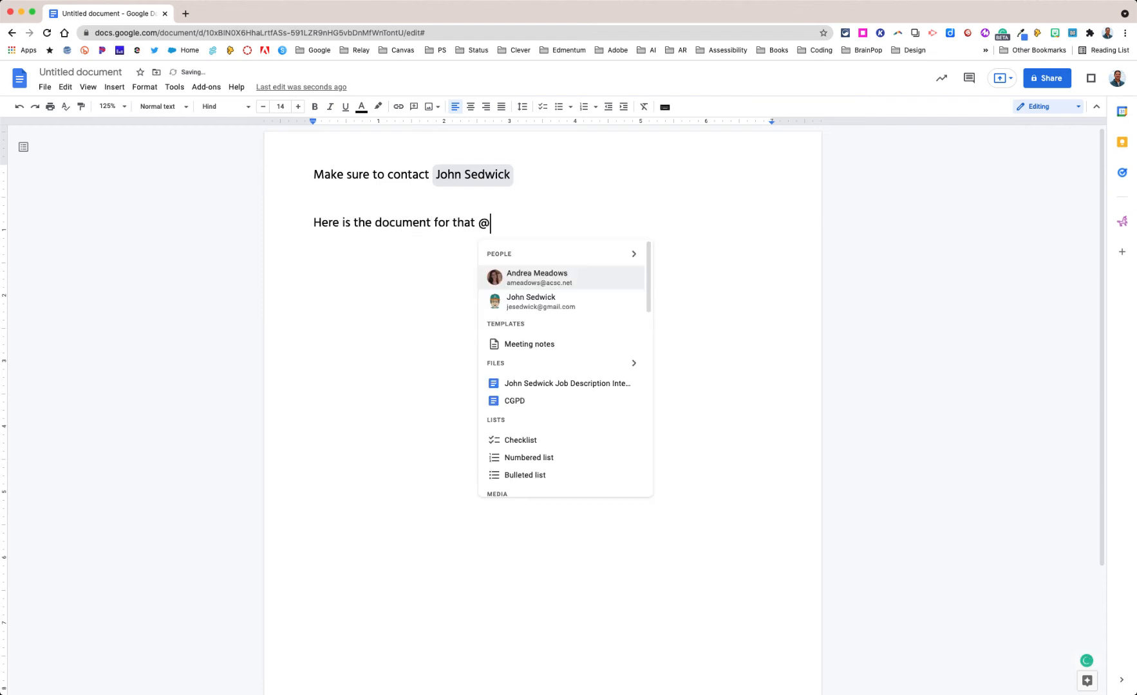
pyautogui.click(634, 363)
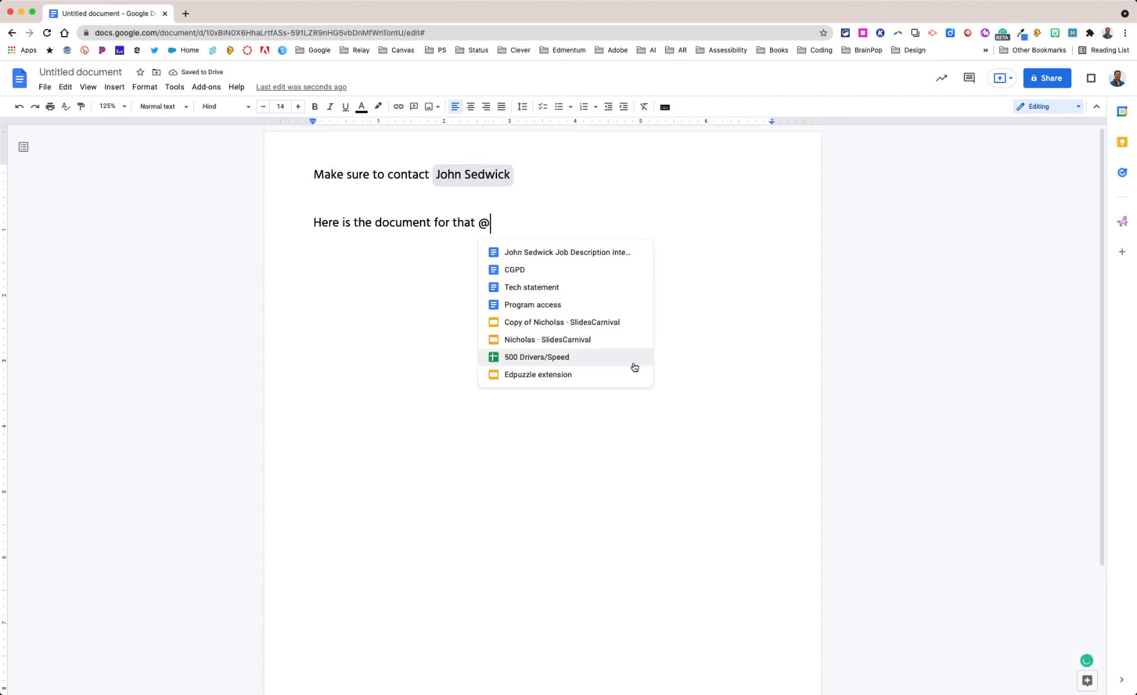
pyautogui.click(548, 322)
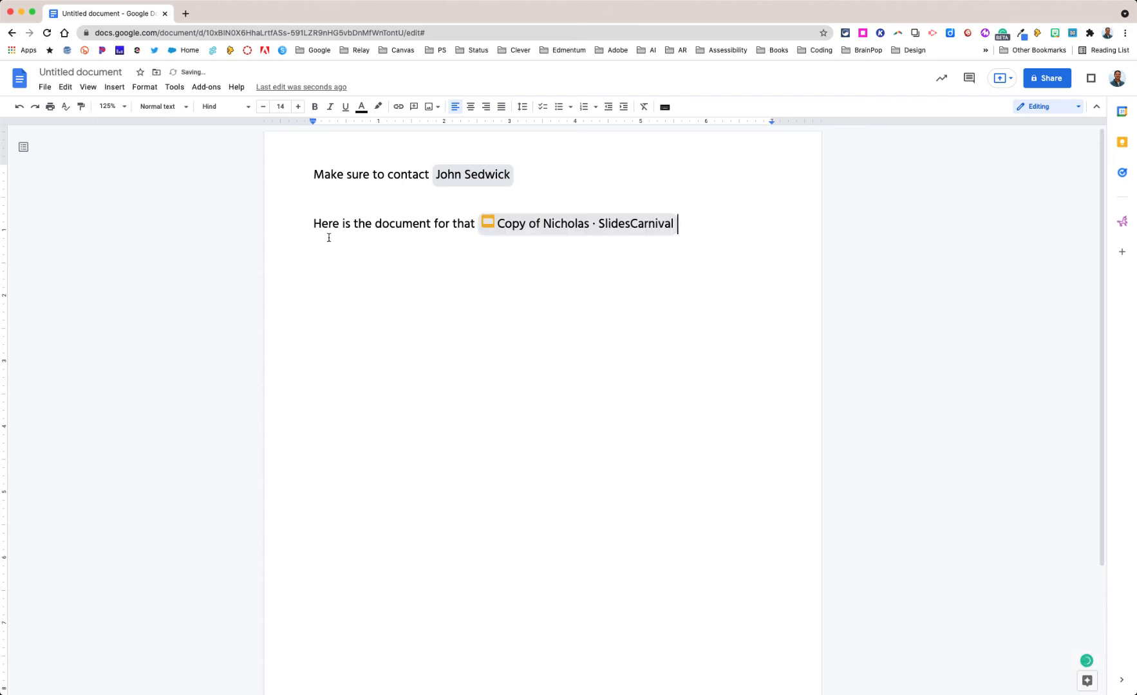
pyautogui.moveTo(564, 233)
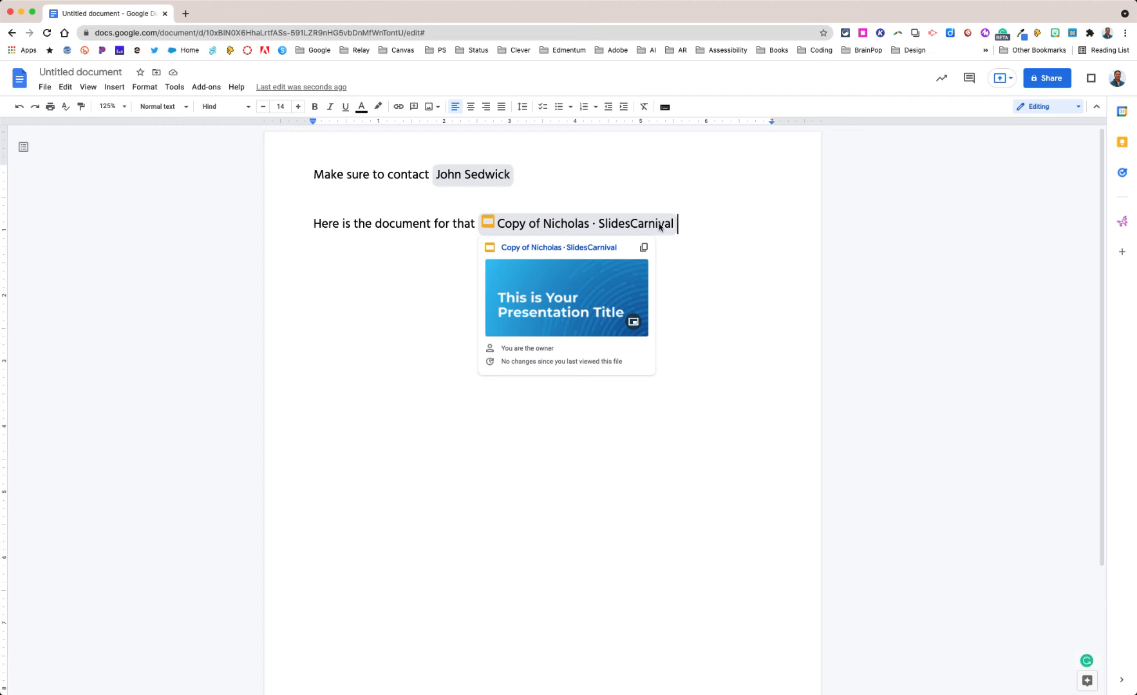
pyautogui.moveTo(595, 269)
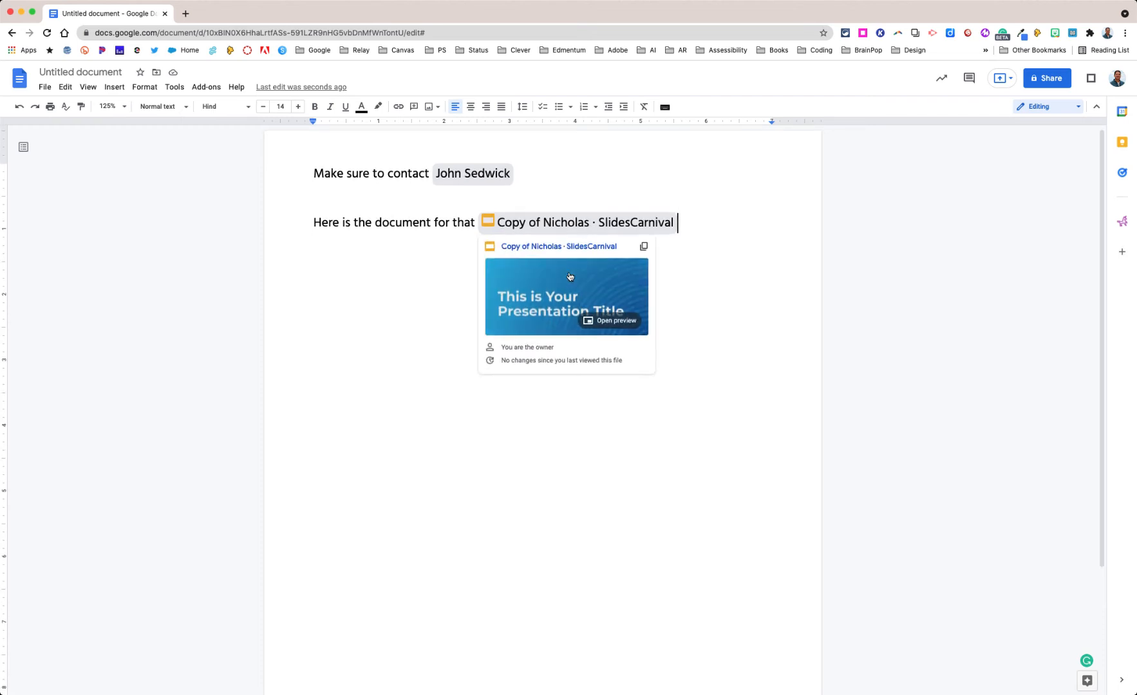
pyautogui.scroll(-1, 570, 289)
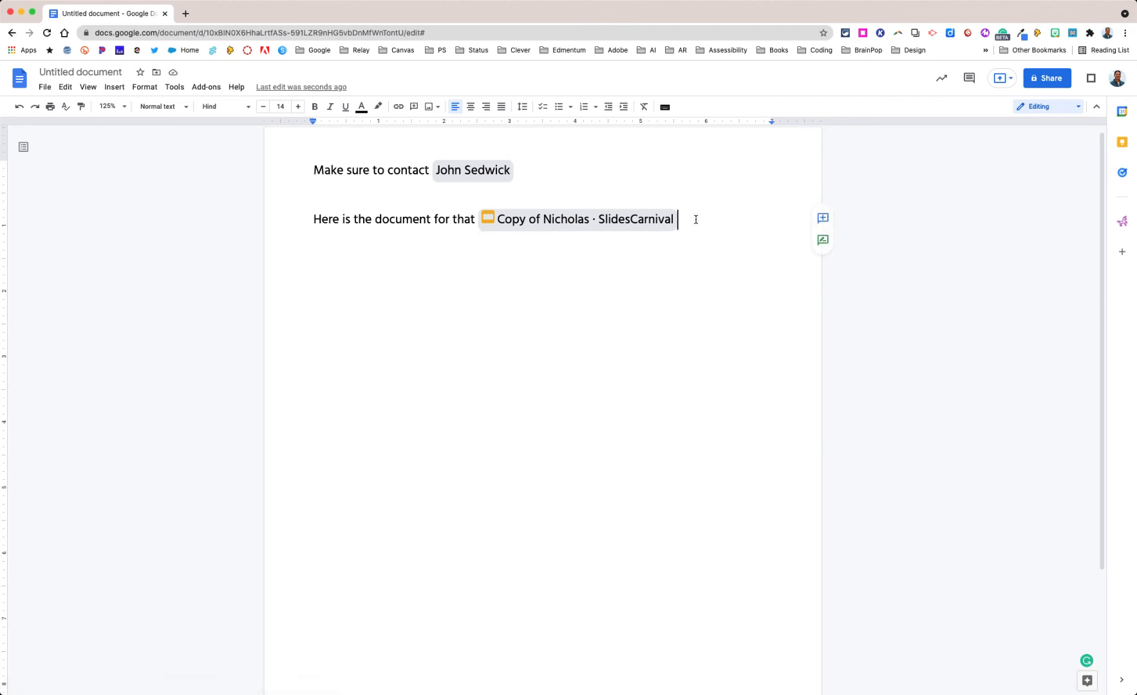
pyautogui.press('Return')
pyautogui.press('Return')
# - Try an @-inserted checklist on the empty line below the file chip and remove it again
pyautogui.write('@')
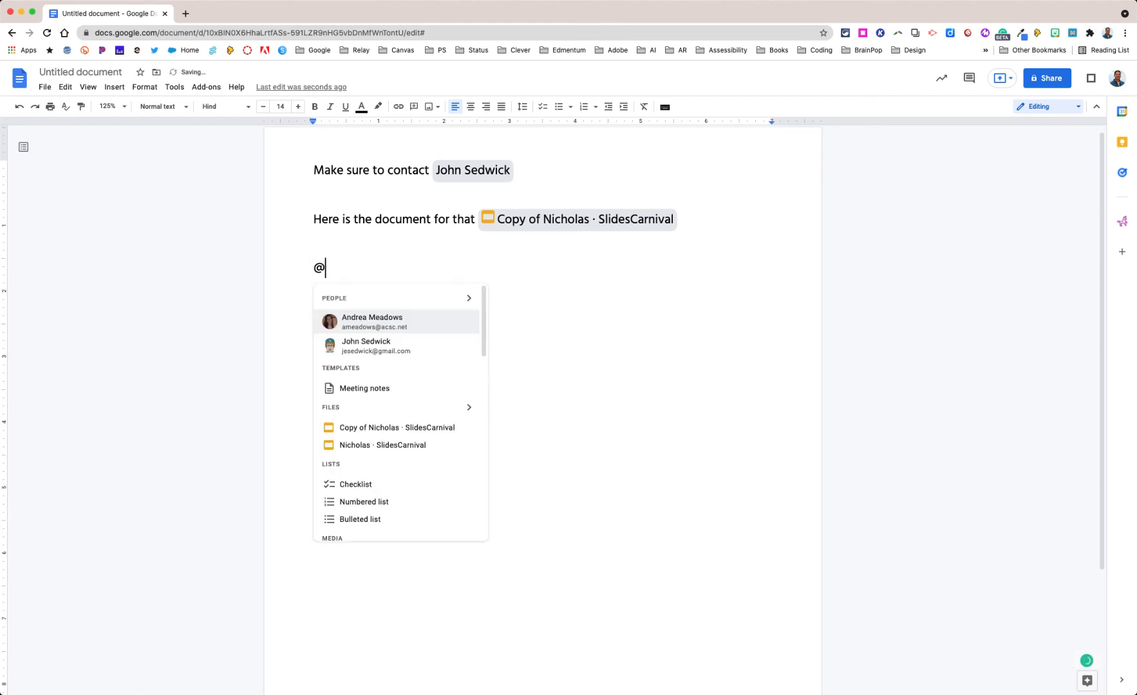
pyautogui.scroll(-5, 383, 438)
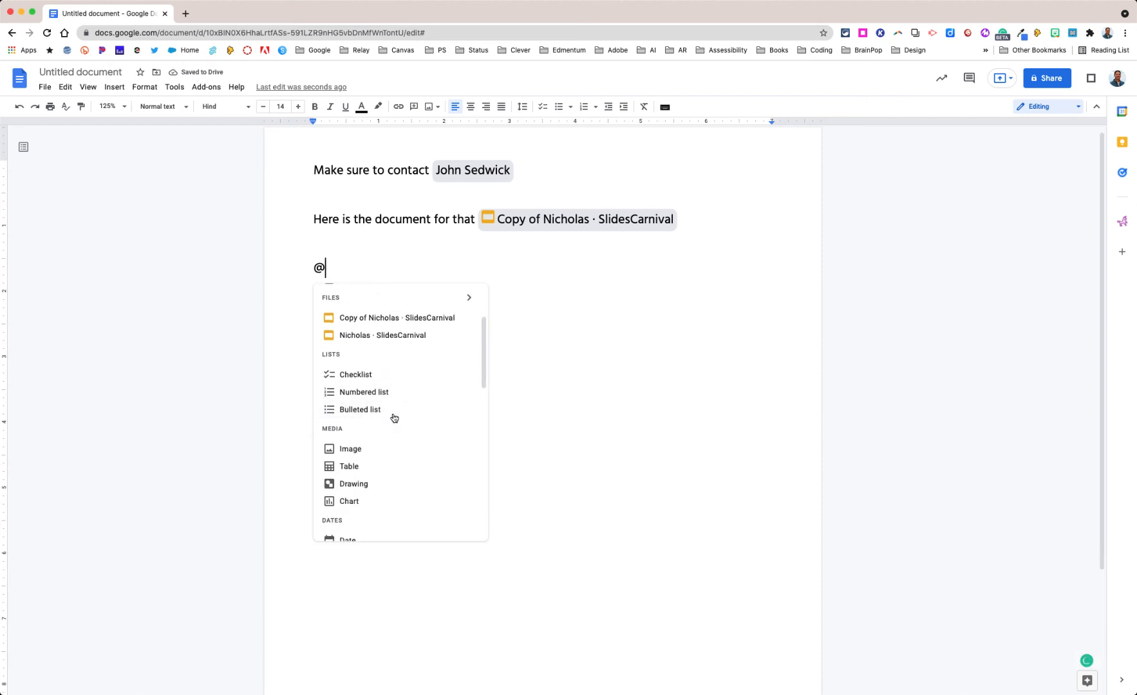
pyautogui.scroll(-3, 394, 415)
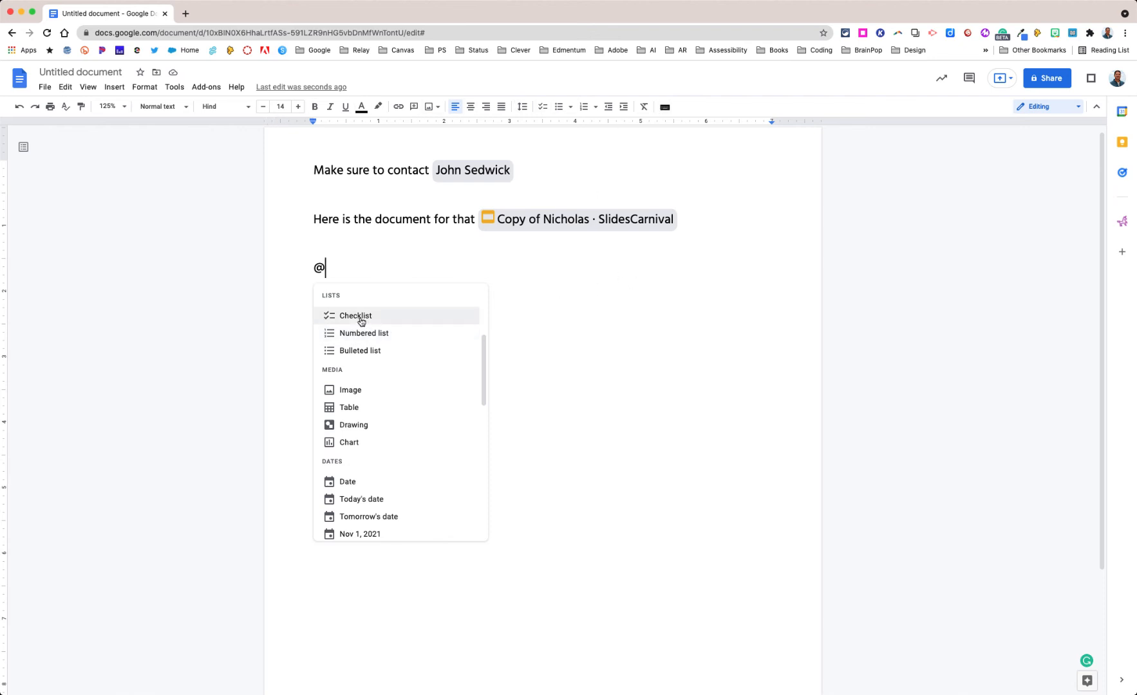
pyautogui.scroll(1, 361, 322)
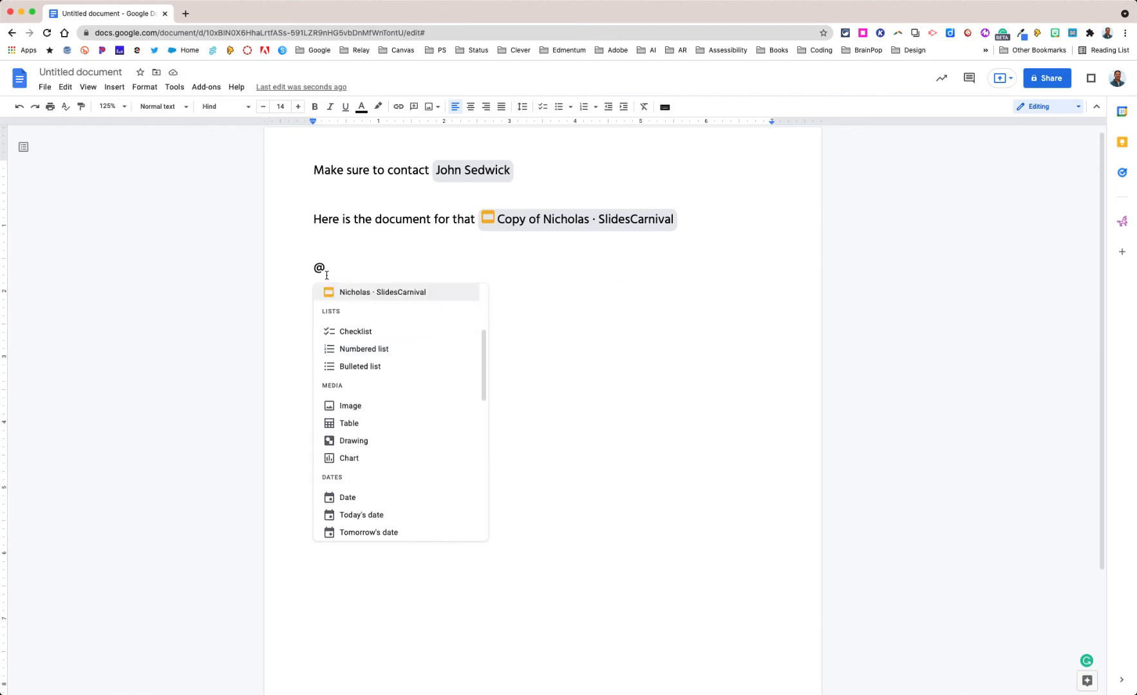
pyautogui.click(354, 338)
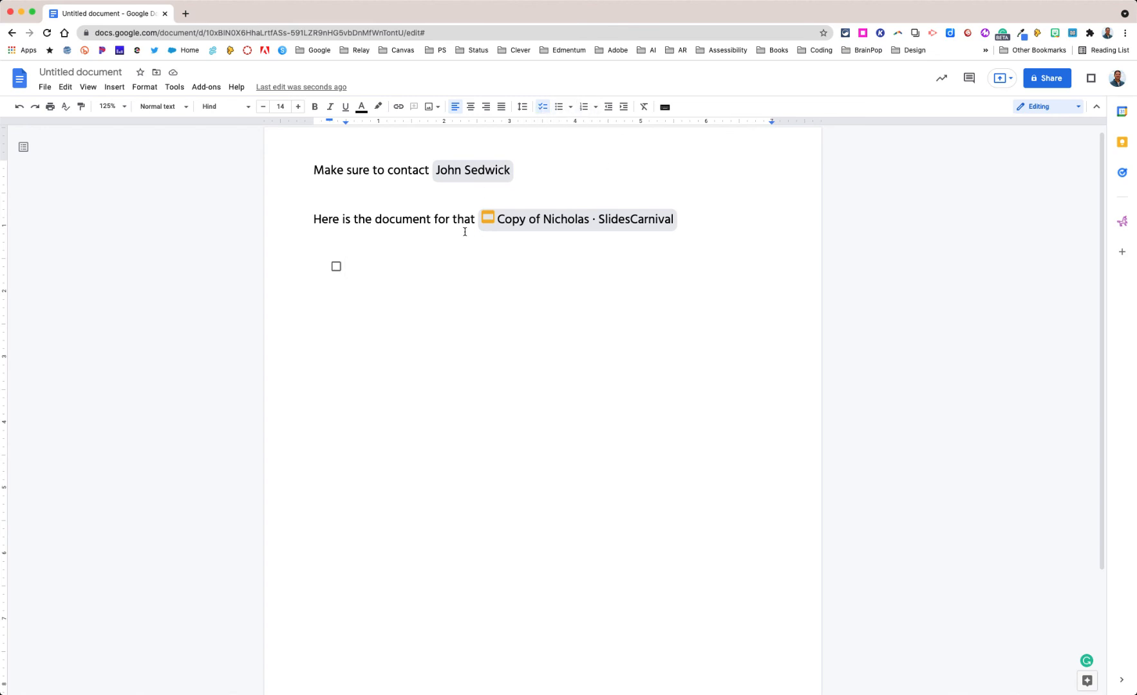
pyautogui.press('BackSpace')
pyautogui.press('BackSpace')
# - Try an @-inserted web image of the silver Porsche 911 seen from behind below the file chip, and delete it again
pyautogui.write('@')
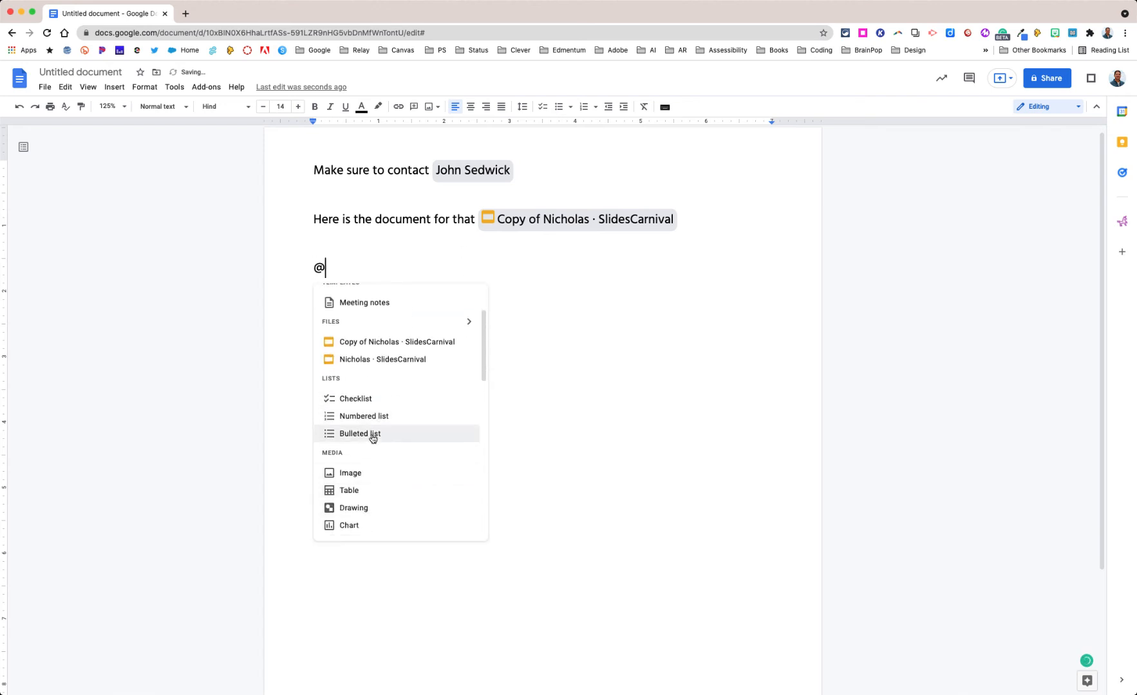
pyautogui.scroll(-3, 396, 460)
pyautogui.scroll(3, 399, 451)
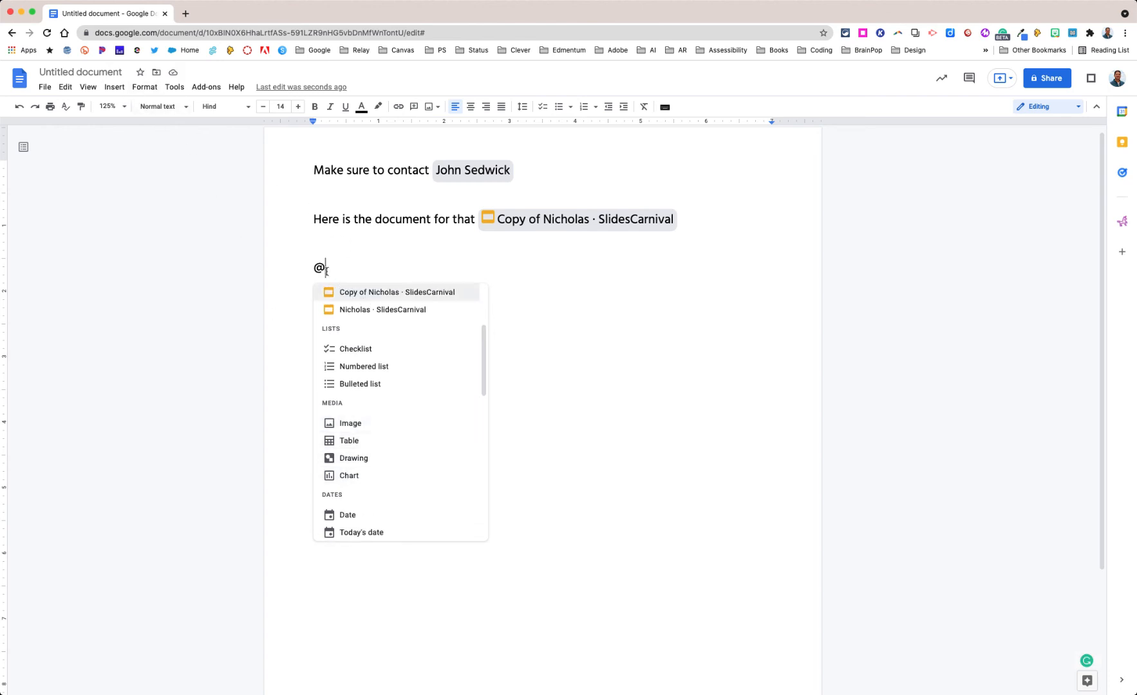
pyautogui.click(350, 424)
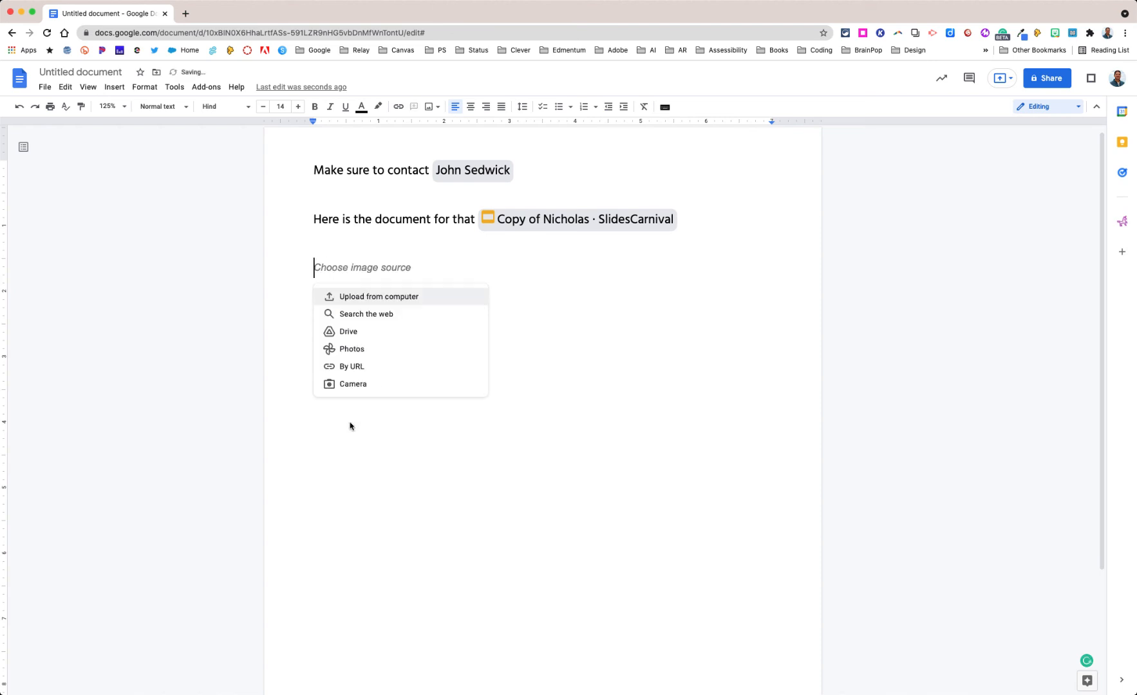
pyautogui.click(368, 317)
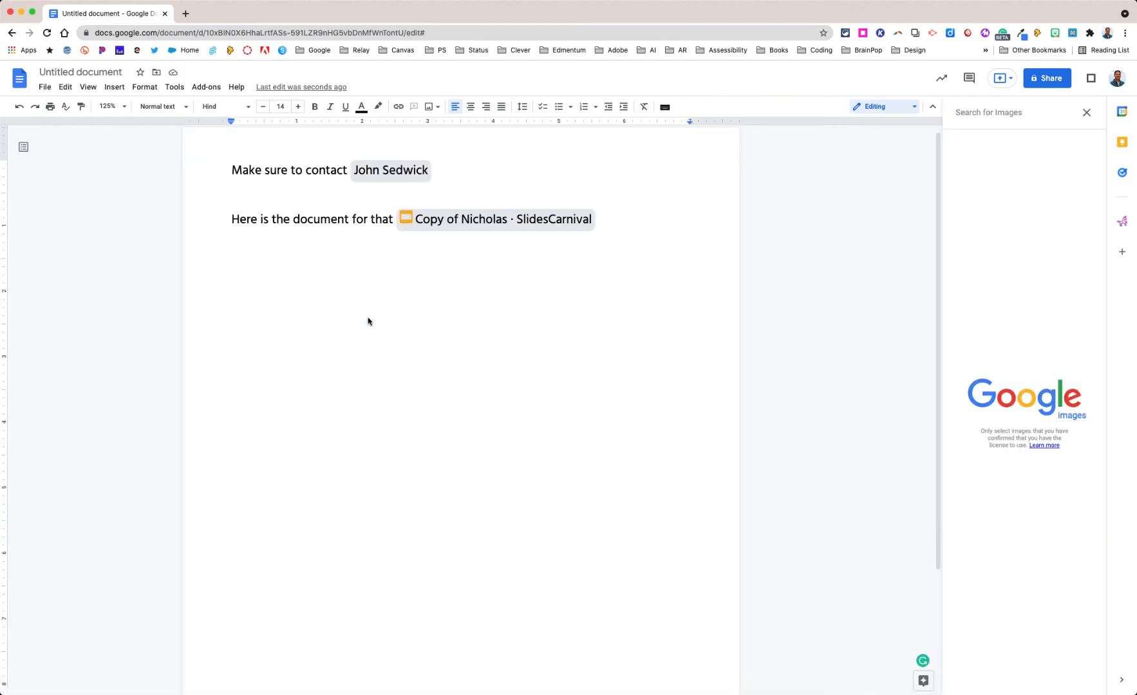
pyautogui.write('porsche')
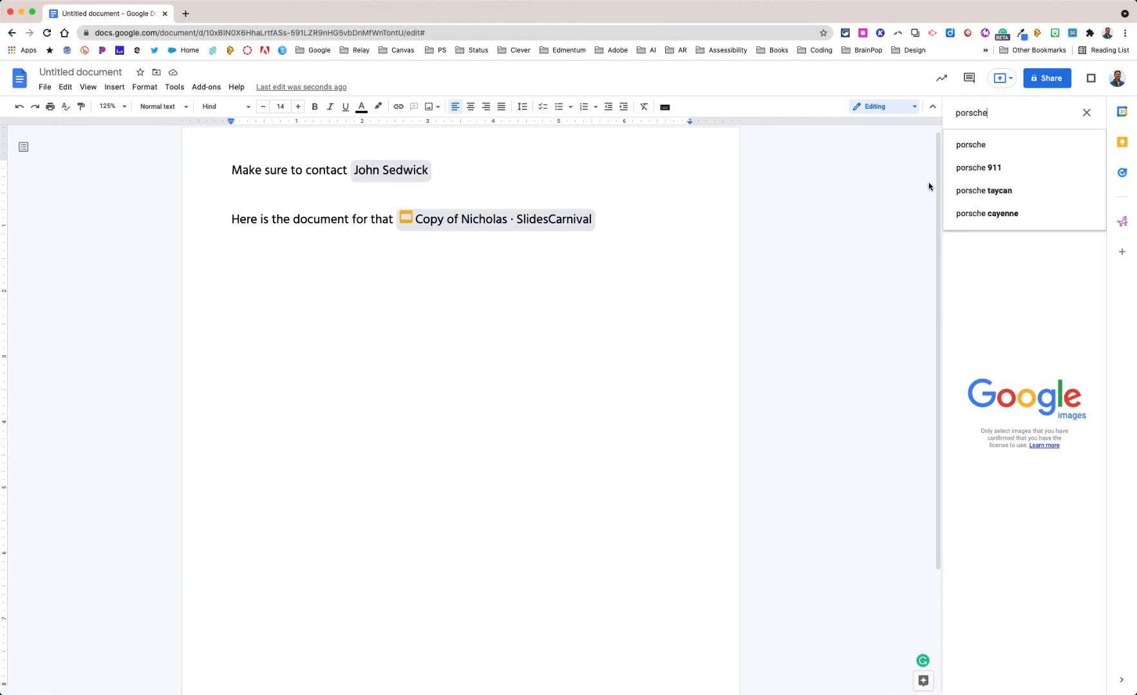
pyautogui.click(963, 169)
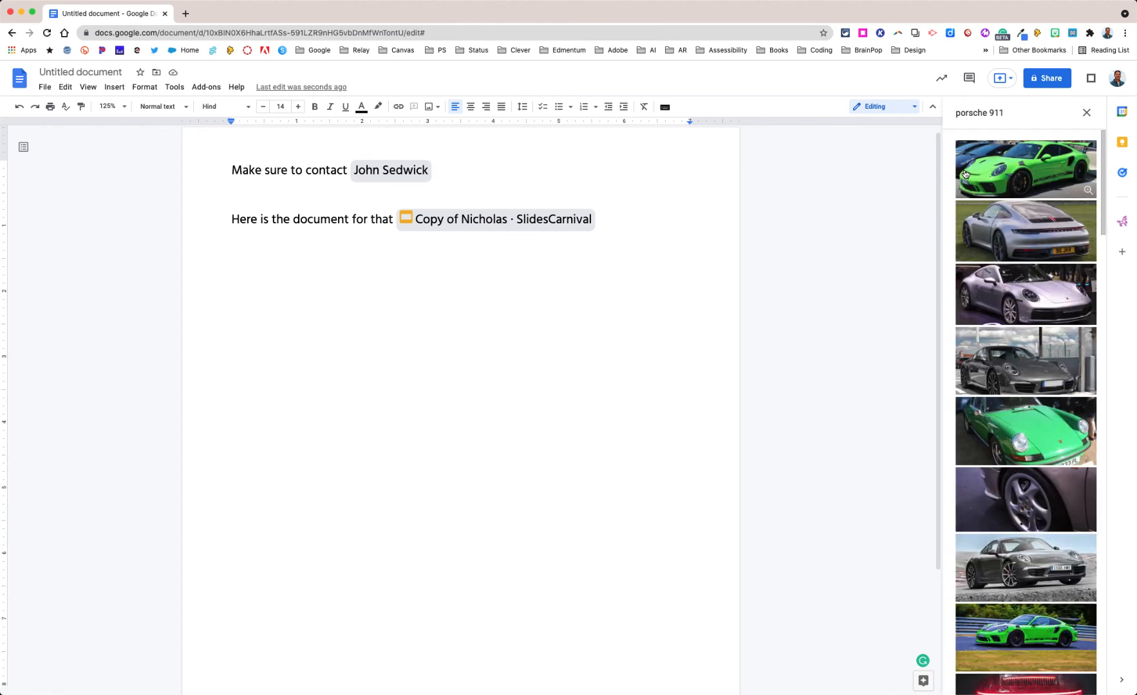
pyautogui.click(1010, 236)
pyautogui.click(1076, 681)
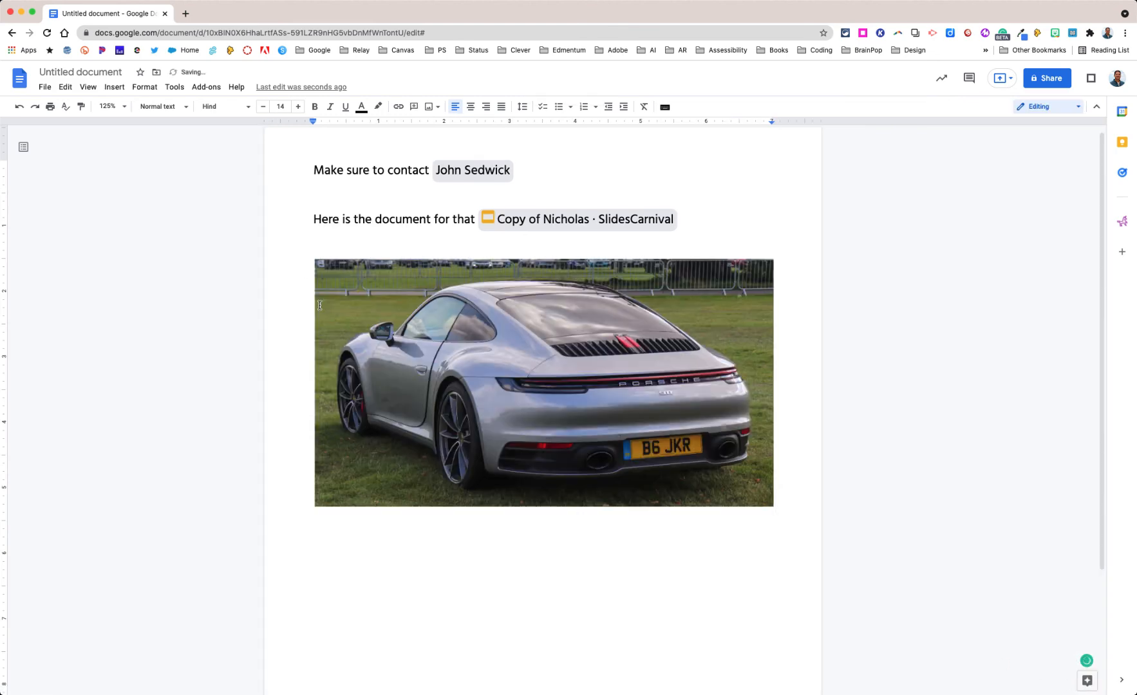
pyautogui.moveTo(794, 505); pyautogui.dragTo(340, 288)
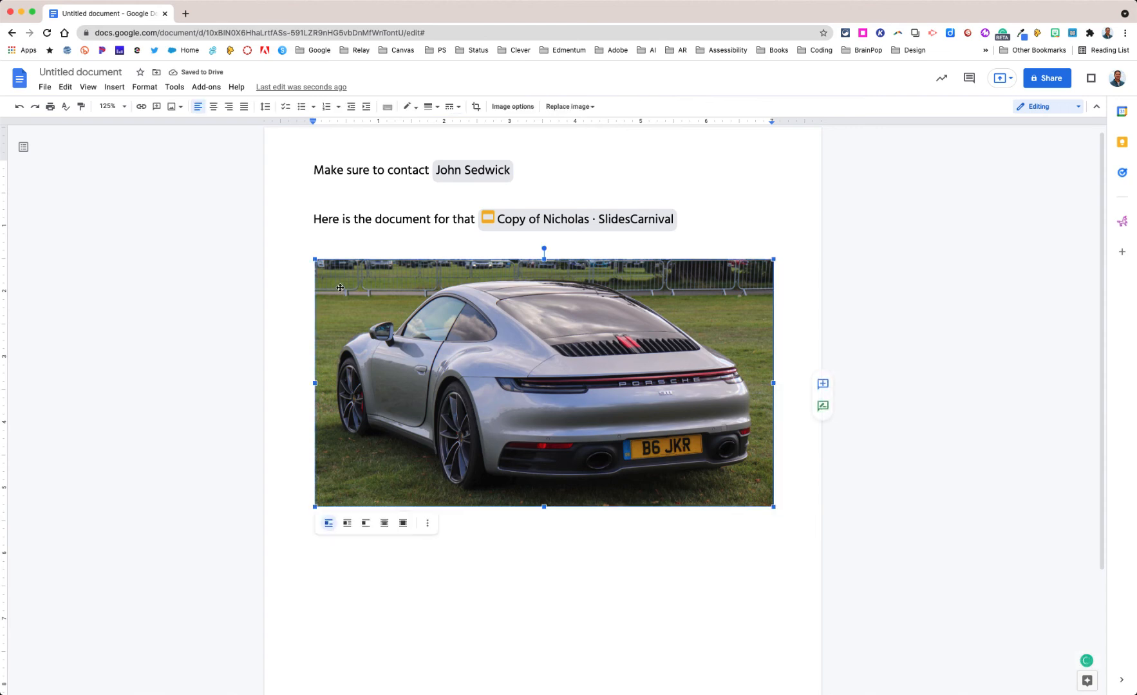
pyautogui.press('BackSpace')
pyautogui.write('@')
pyautogui.scroll(-3, 385, 492)
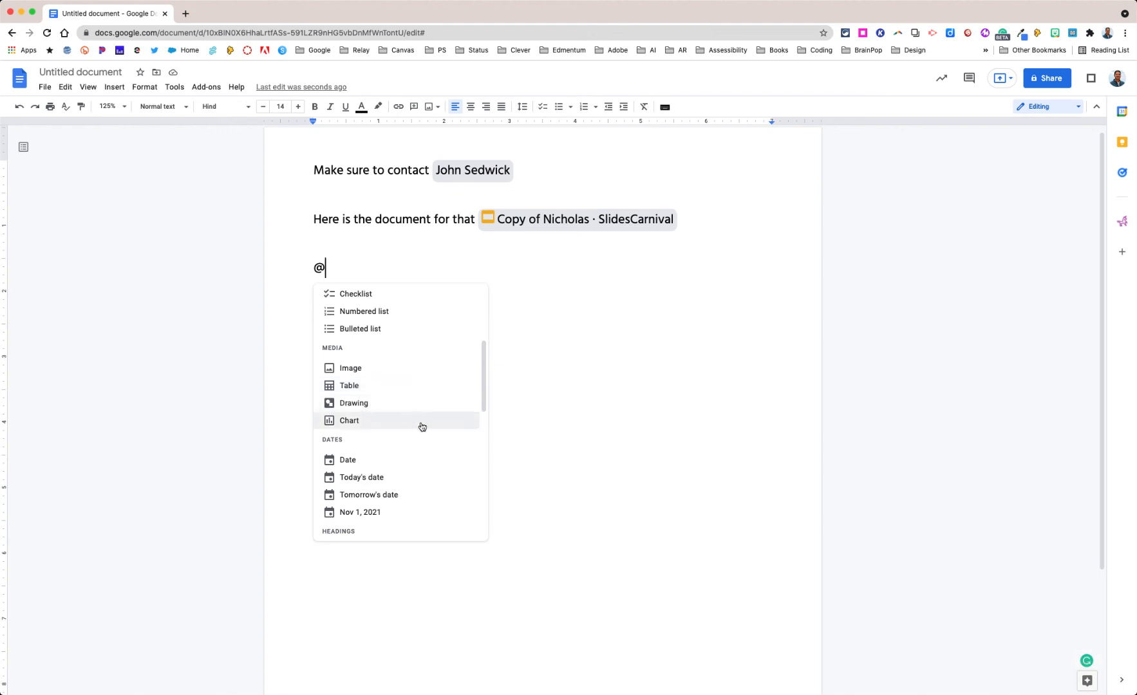
pyautogui.scroll(-3, 421, 425)
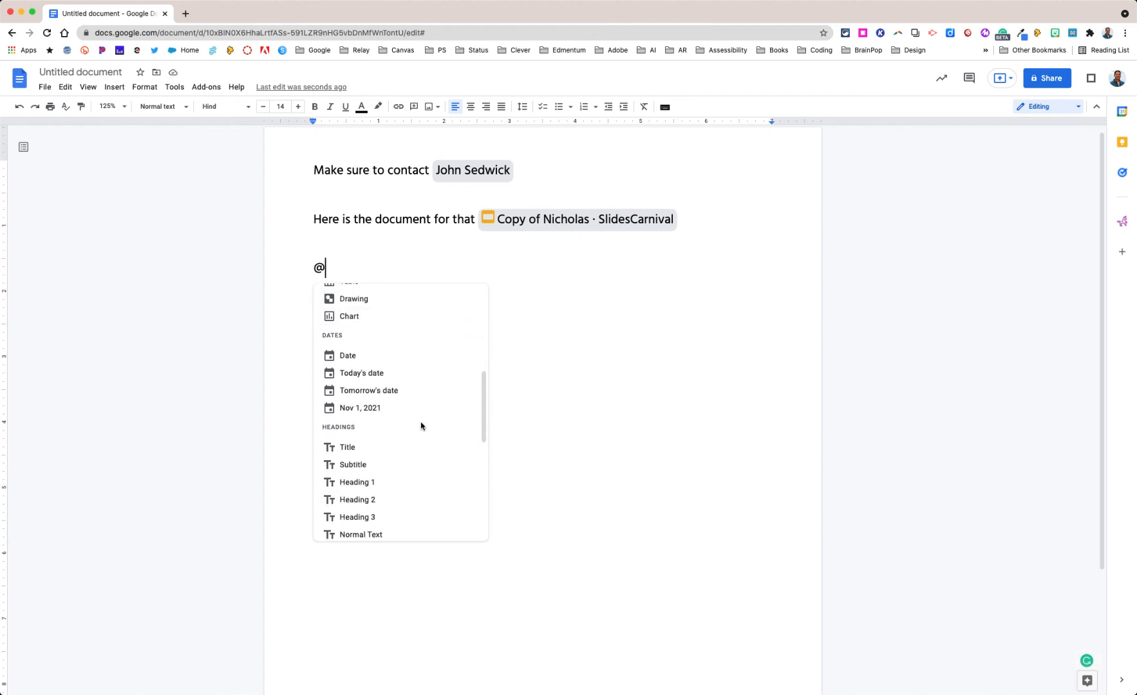
pyautogui.press('BackSpace')
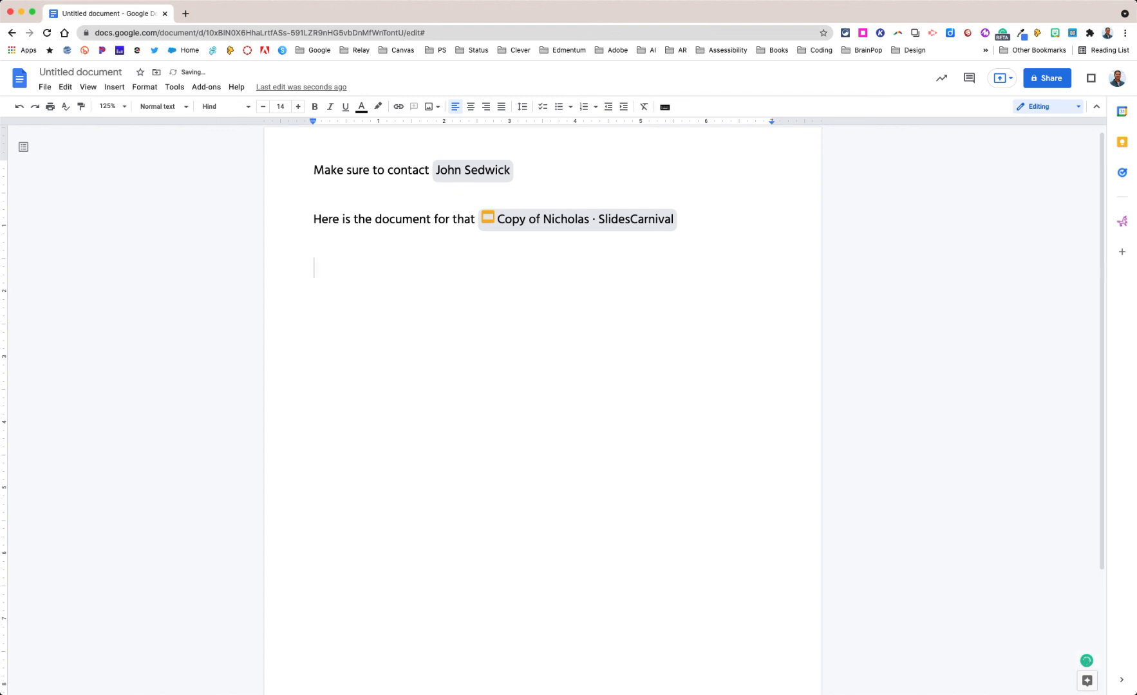
# - Write "Let's meet on" with a date chip for Nov 8, 2021 below the file chip line, and add two line breaks
pyautogui.write('Lets')
pyautogui.press('BackSpace')
pyautogui.write("'s meet on @")
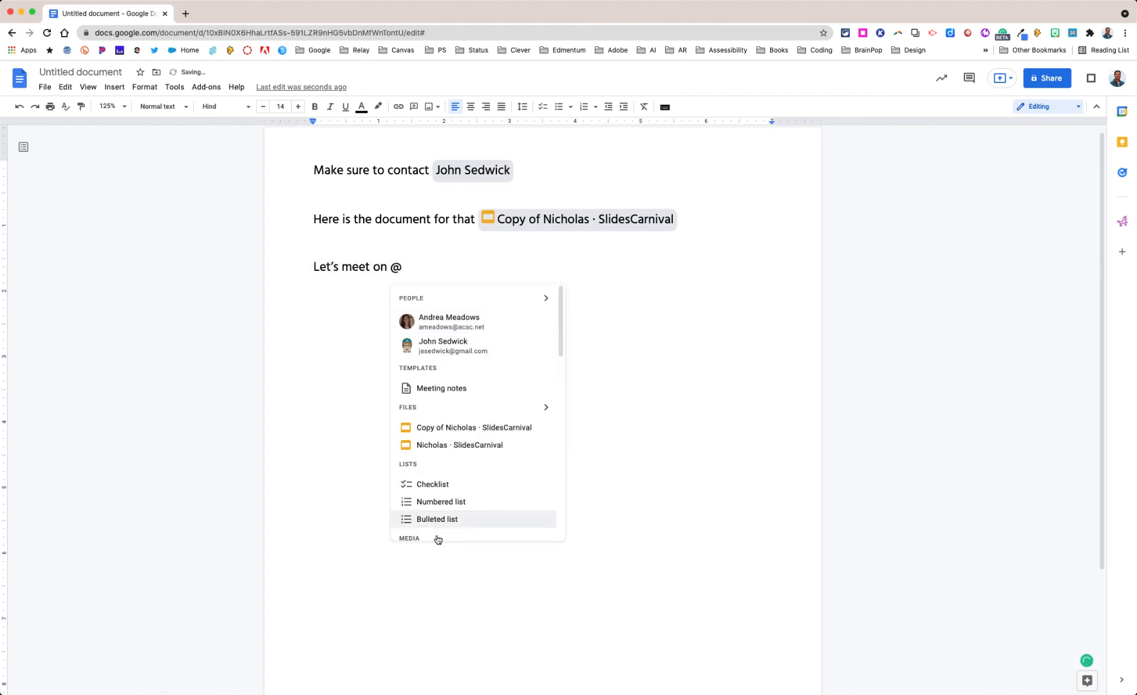
pyautogui.scroll(-5, 441, 511)
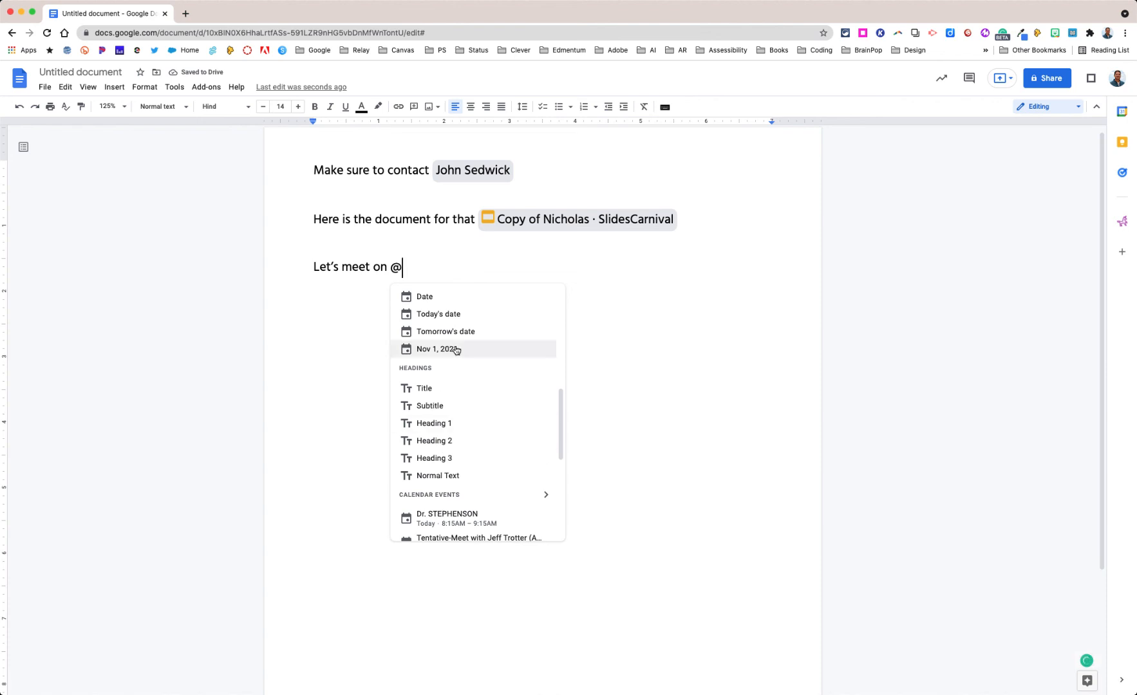
pyautogui.scroll(2, 454, 354)
pyautogui.scroll(1, 461, 295)
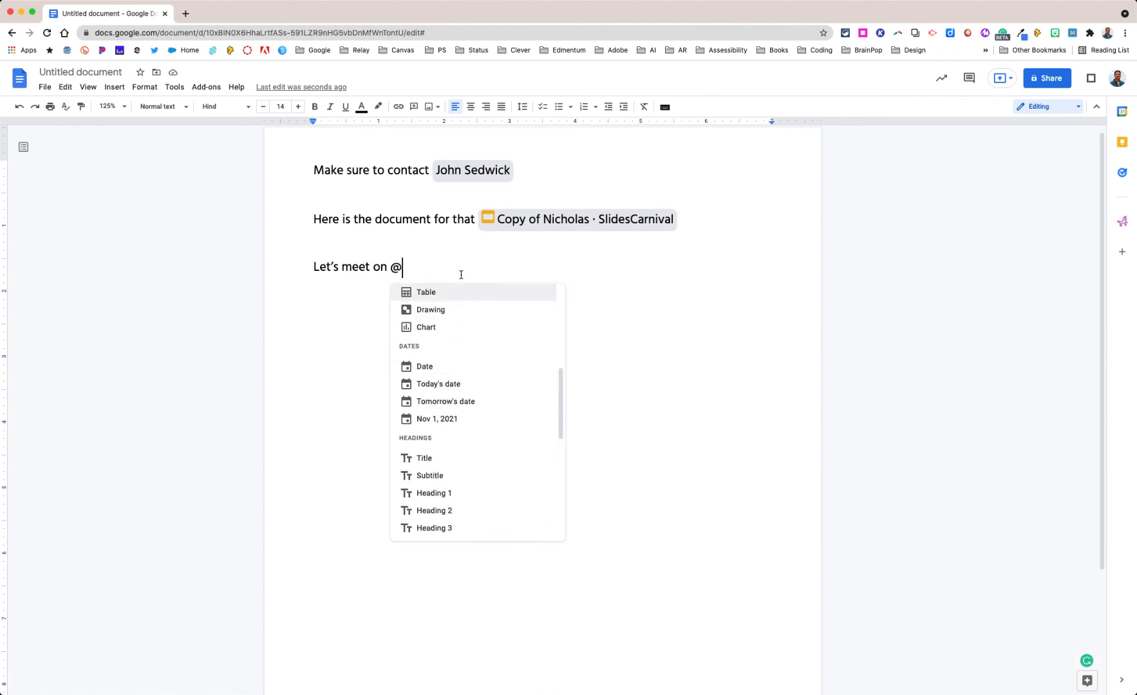
pyautogui.write('Nov')
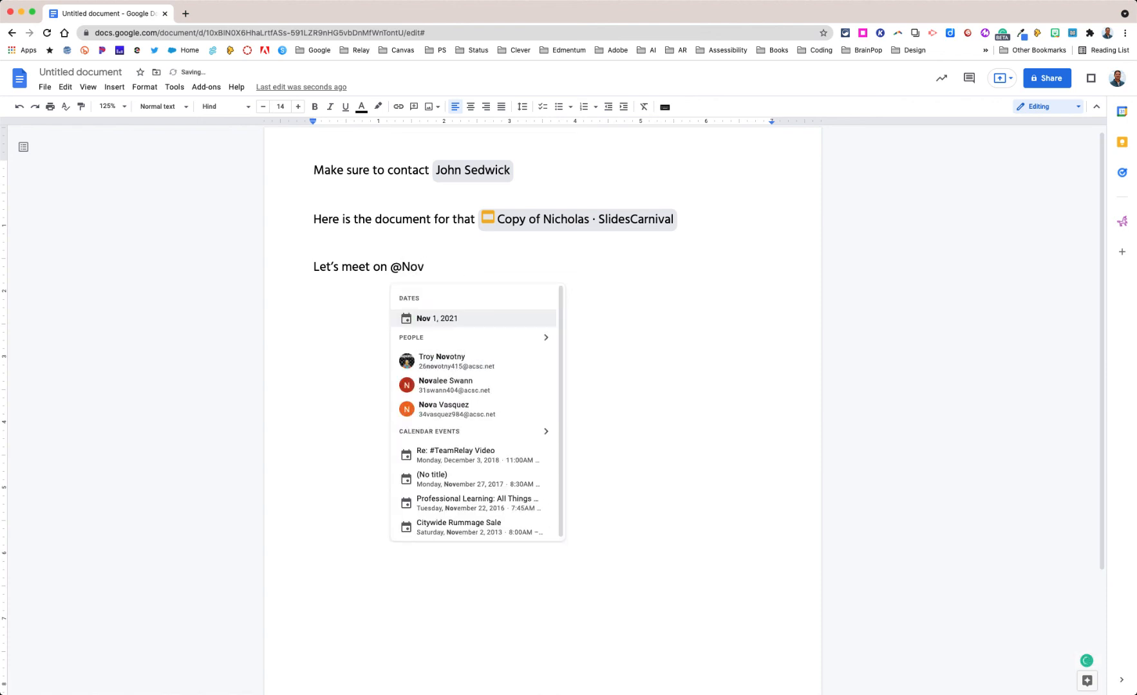
pyautogui.write(' 8')
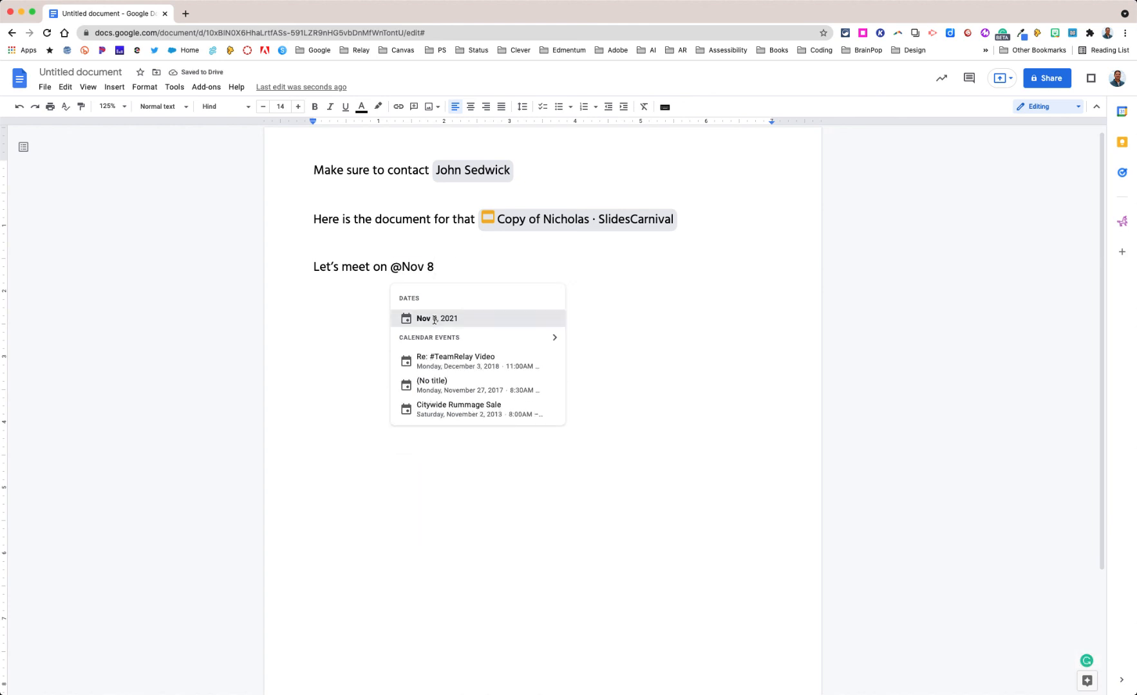
pyautogui.click(435, 320)
pyautogui.moveTo(417, 269)
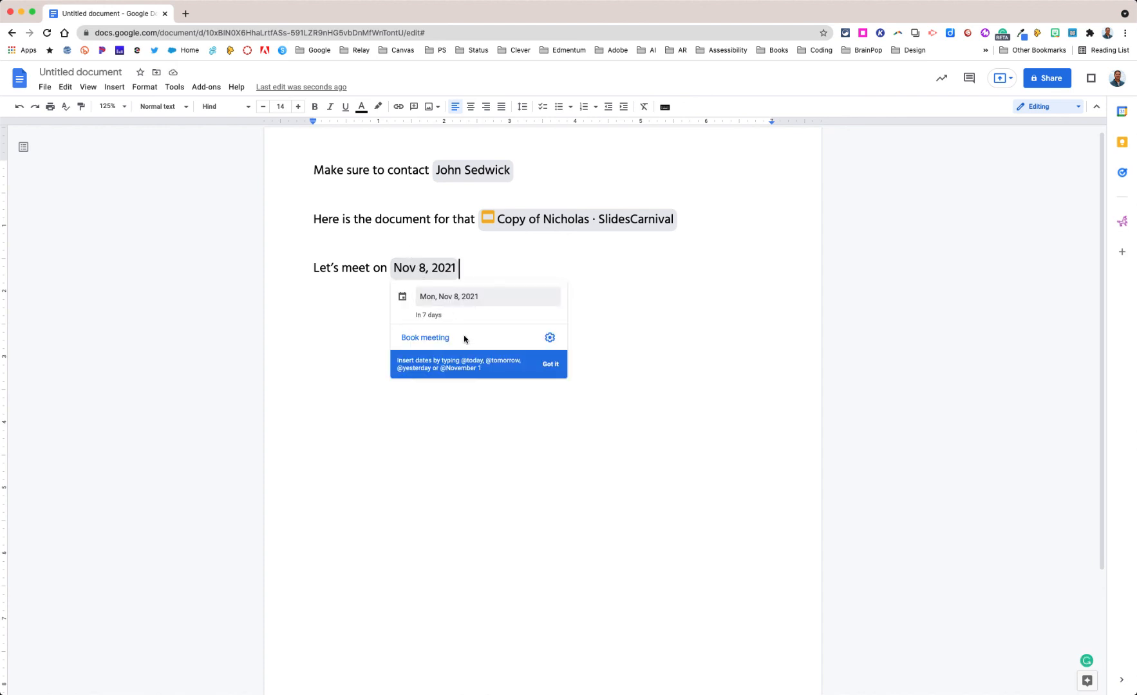
pyautogui.press('Return')
pyautogui.press('Return')
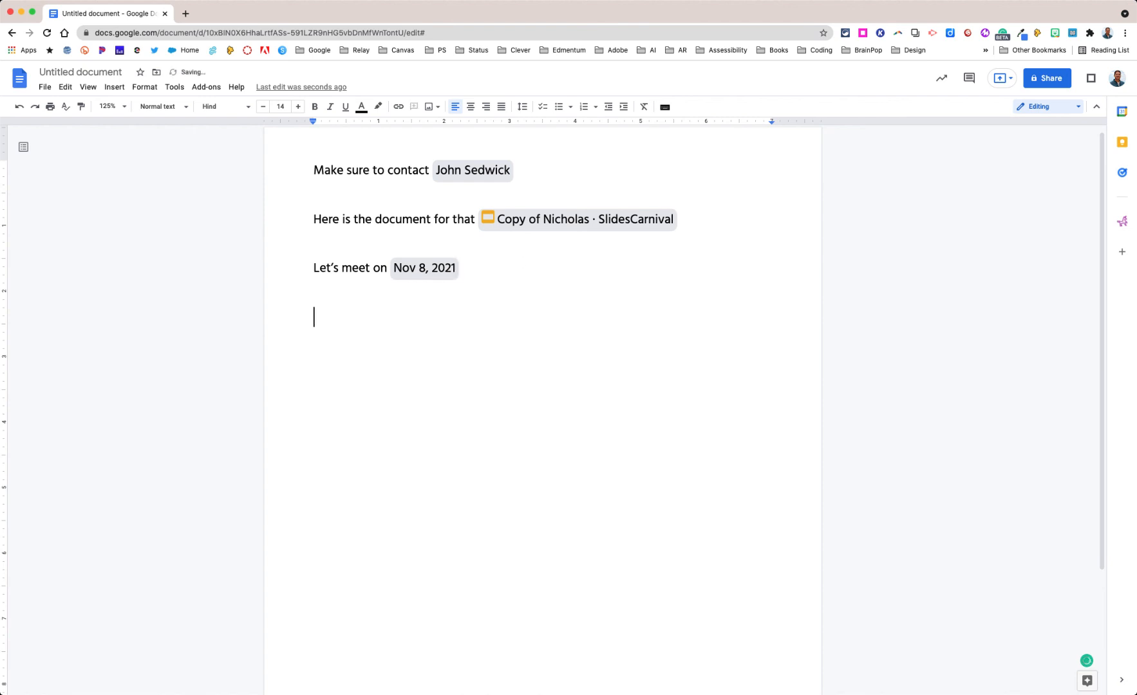
# - Look through the @ insert options on the empty line, down to headings, page components and links, and dismiss the list
pyautogui.write('@')
pyautogui.scroll(-3, 404, 520)
pyautogui.scroll(-5, 404, 520)
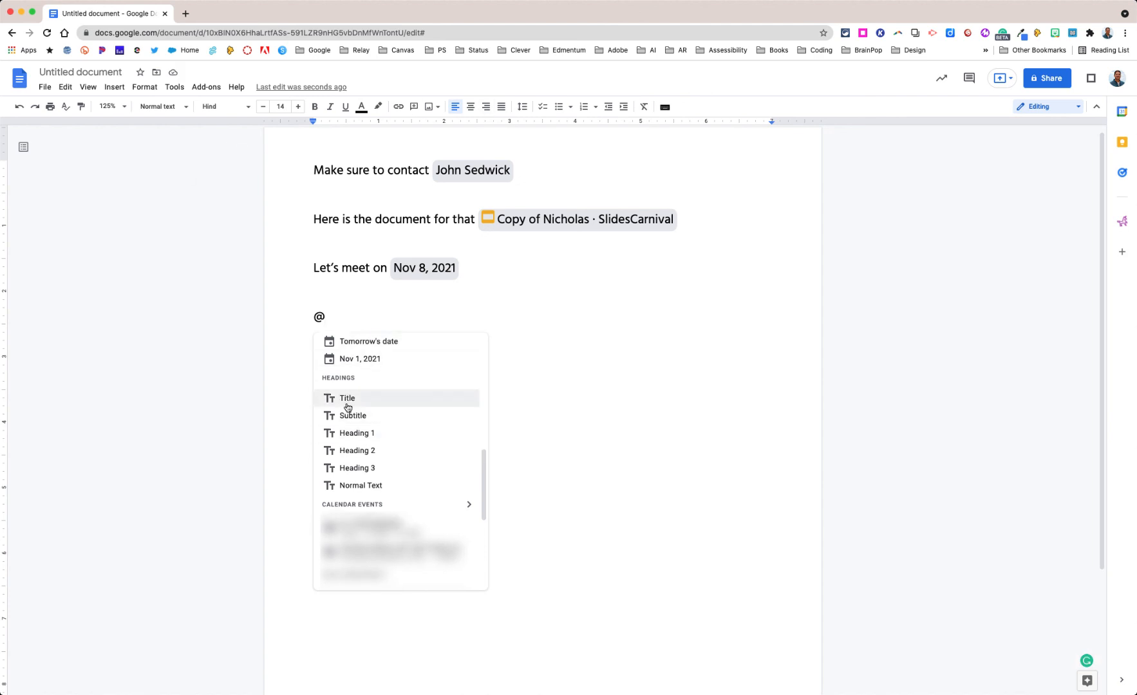
pyautogui.scroll(-5, 357, 490)
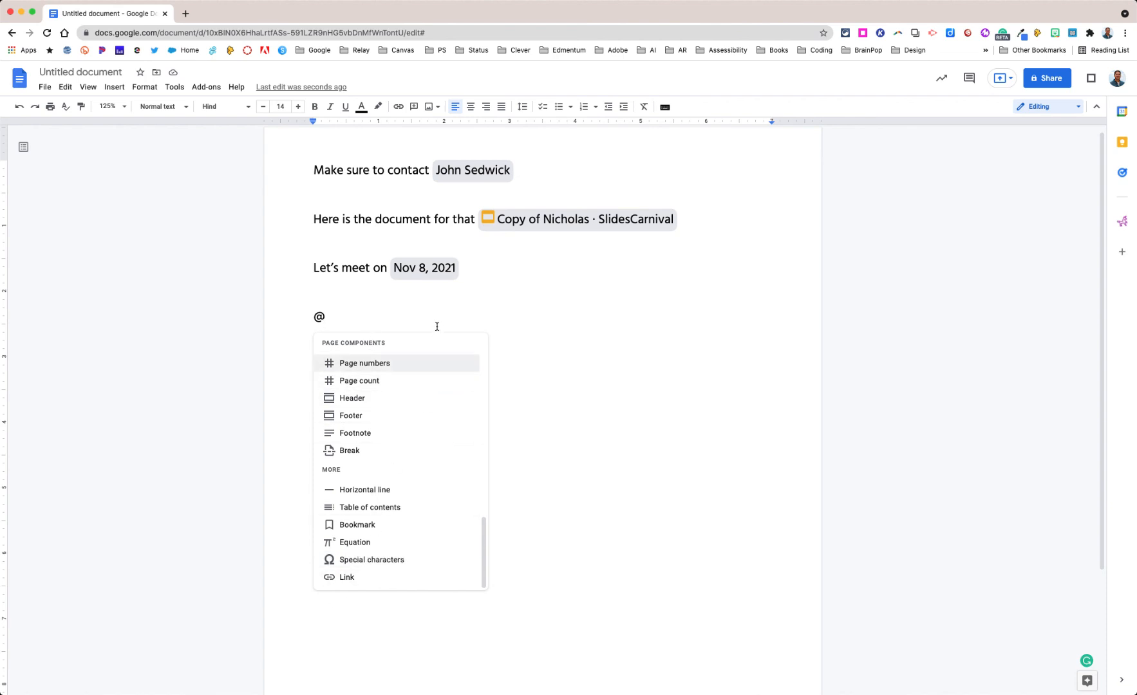
pyautogui.press('Escape')
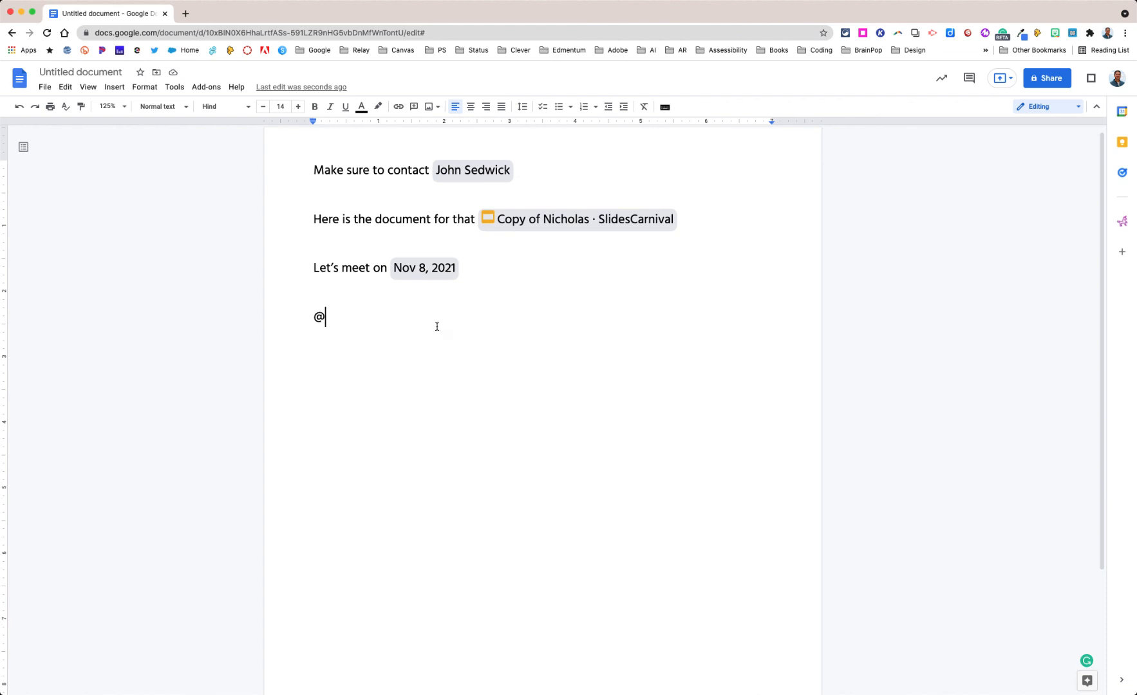